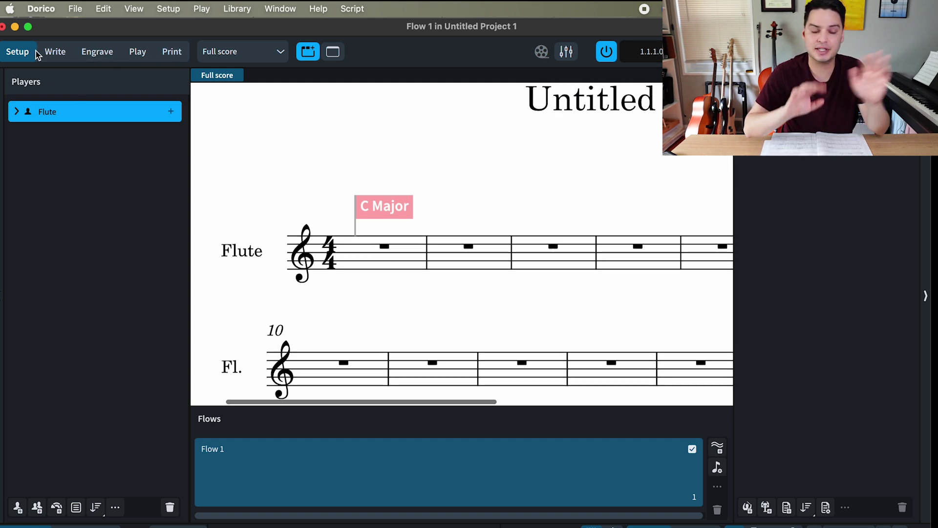
# - Look through the Write, Engrave, Play and Print modes of the flute project
pyautogui.click(54, 52)
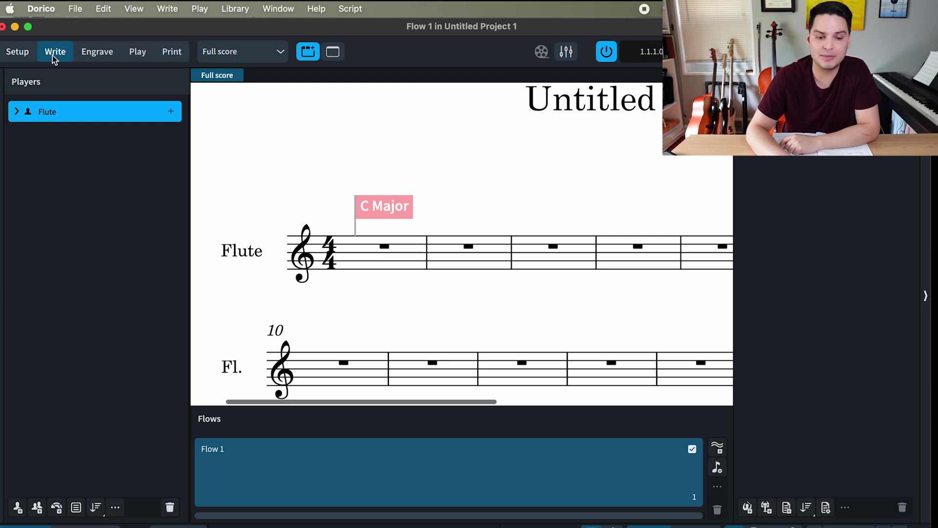
pyautogui.click(97, 54)
pyautogui.click(138, 52)
pyautogui.click(171, 51)
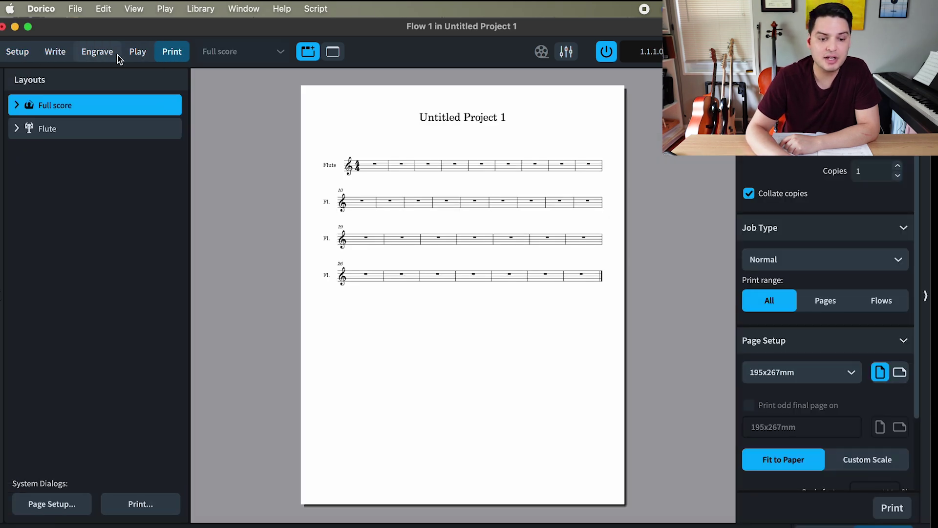
# - Cycle through the Setup, Write, Engrave, Play and Print modes and finish in Write mode
pyautogui.press('super+1')
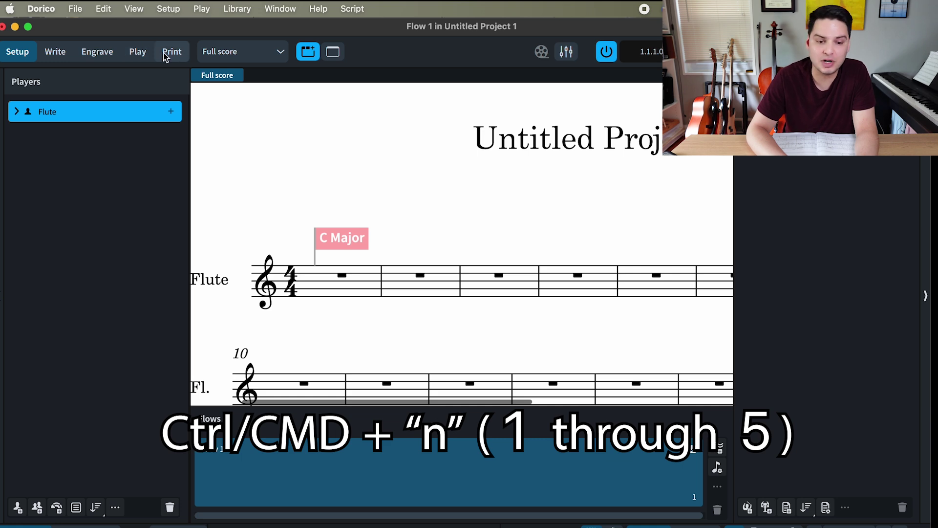
pyautogui.press('super+2')
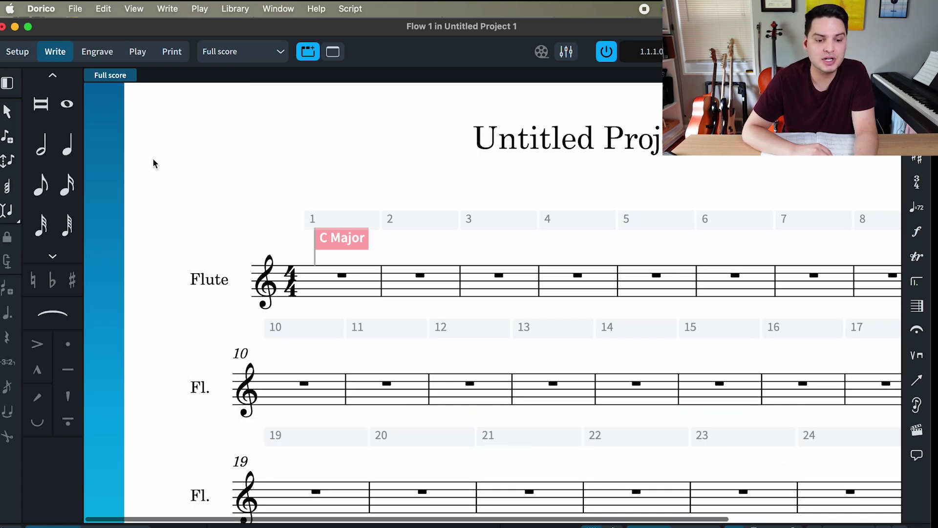
pyautogui.press('super+3')
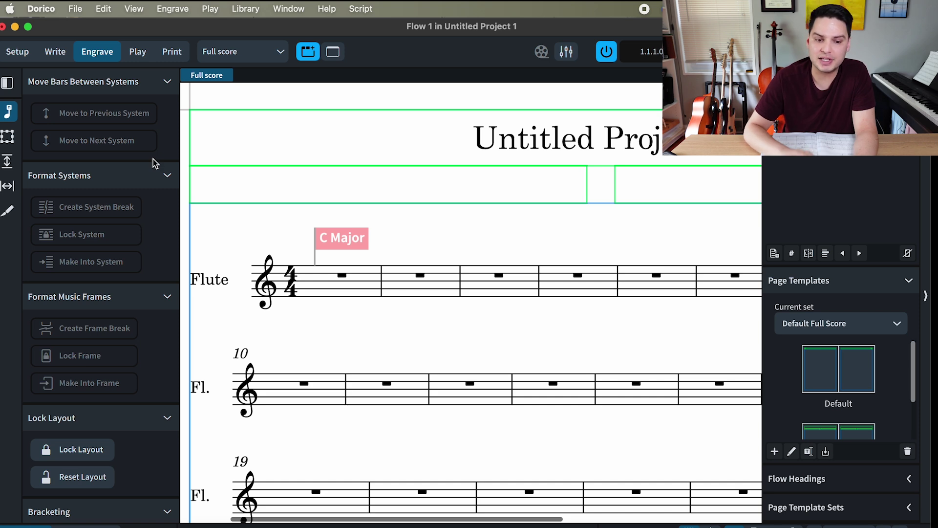
pyautogui.press('super+4')
pyautogui.press('super+5')
pyautogui.press('super+4')
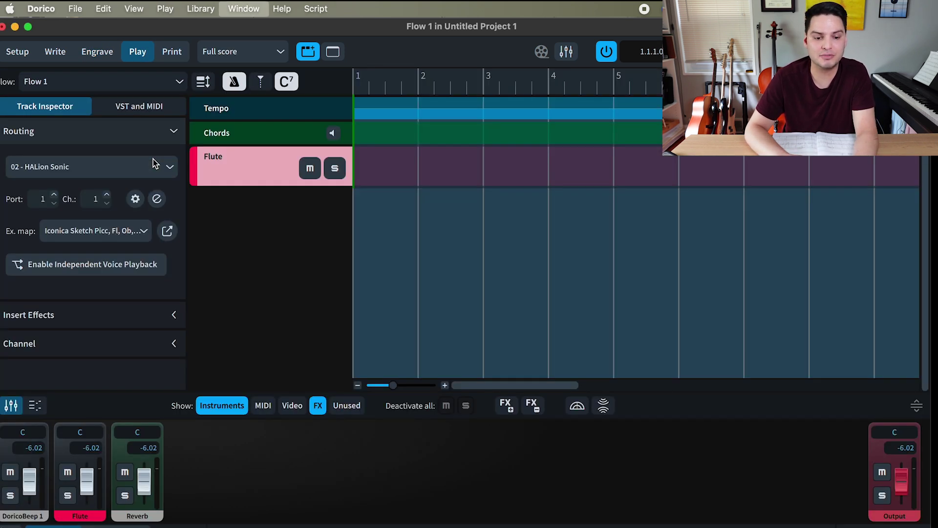
pyautogui.press('super+2')
pyautogui.press('super+1')
pyautogui.press('super+2')
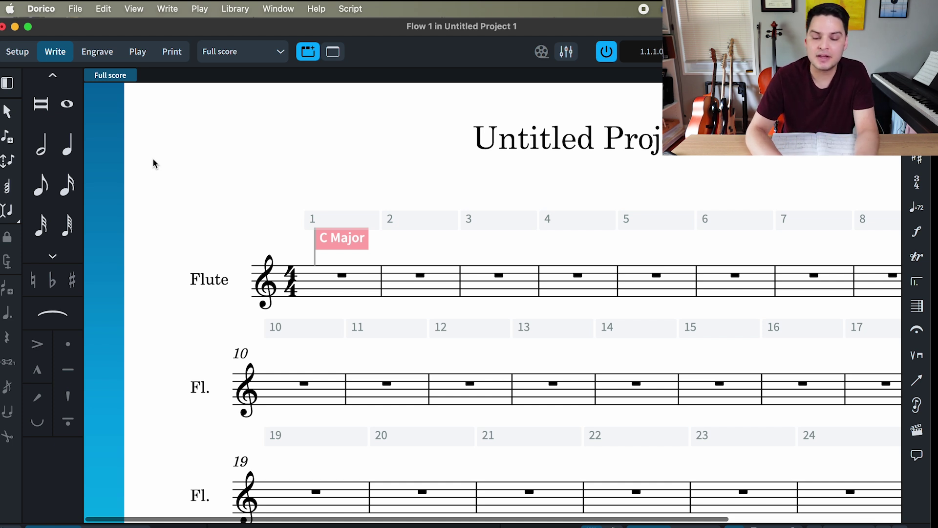
# - Start note input at bar 1 of the flute staff, try the other note durations and choose the quarter note
pyautogui.hotkey('shift', 'n')
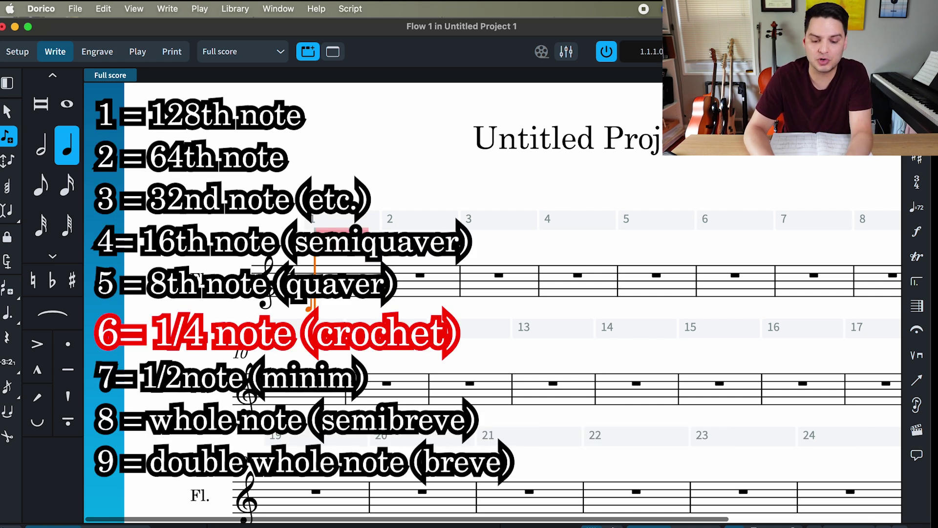
pyautogui.press('7')
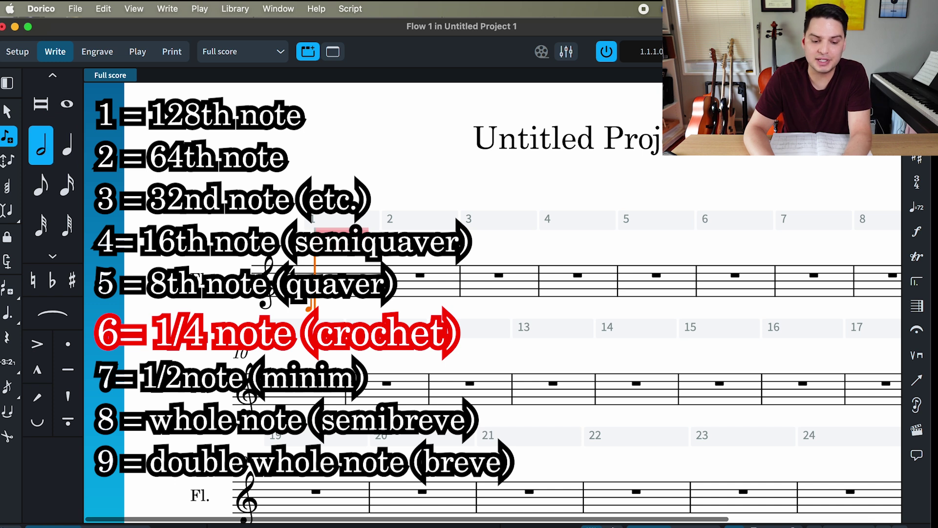
pyautogui.press('8')
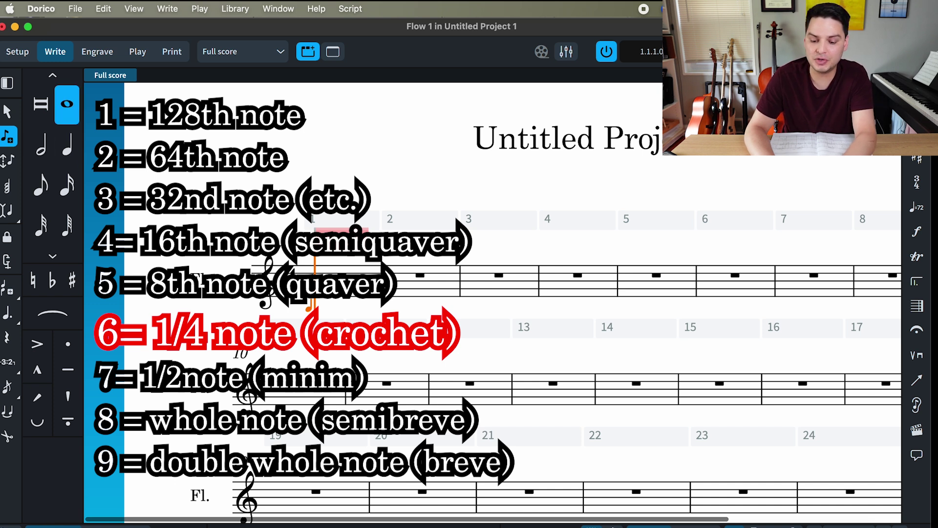
pyautogui.press('9')
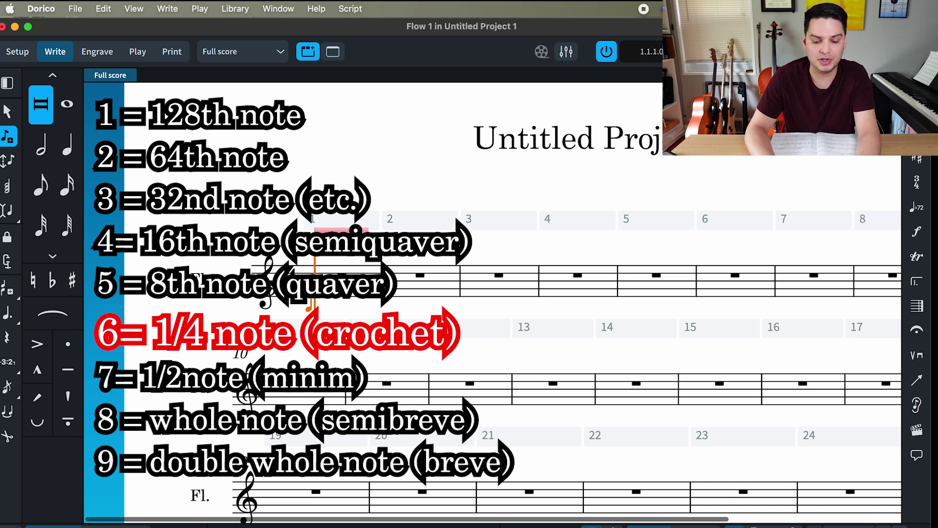
pyautogui.press('5')
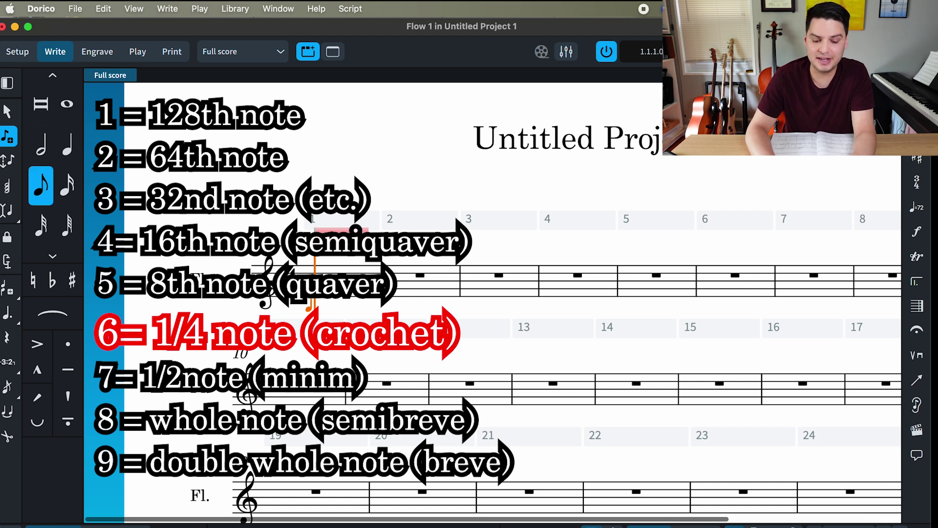
pyautogui.press('4')
pyautogui.press('3')
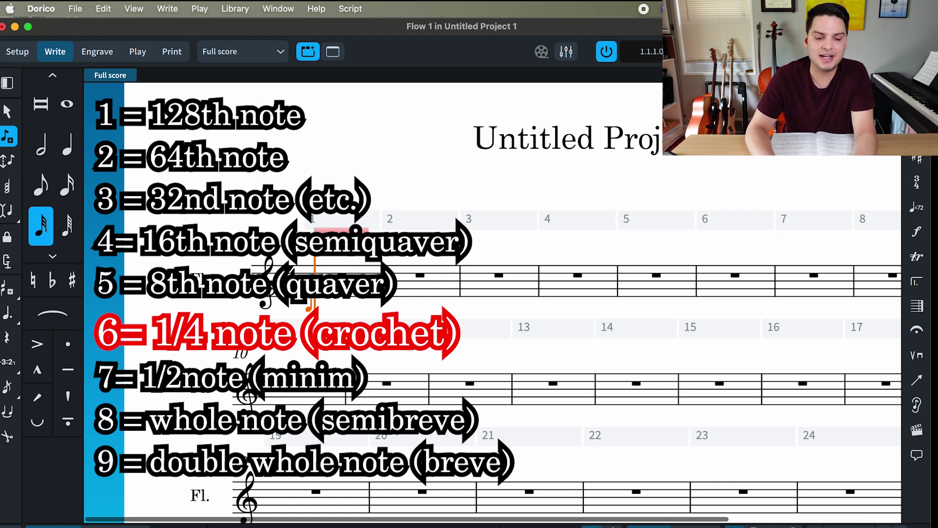
pyautogui.press('2')
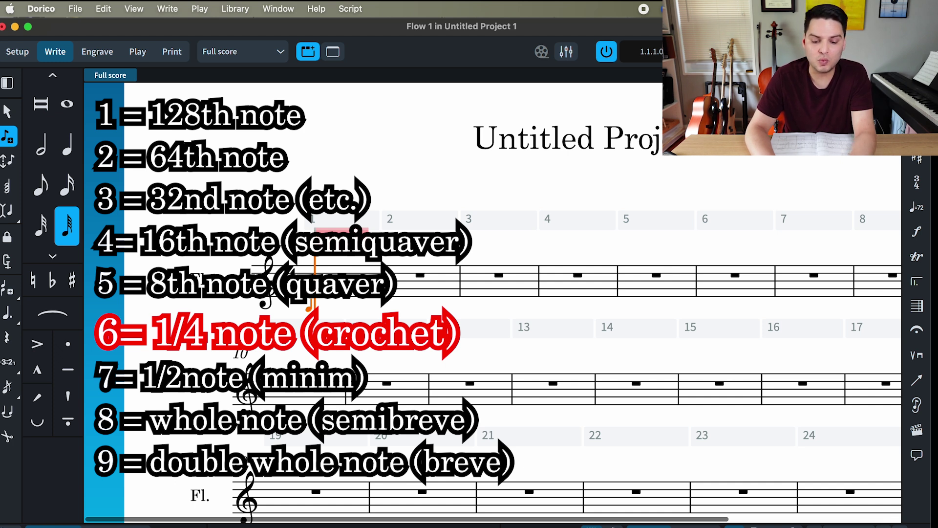
pyautogui.press('6')
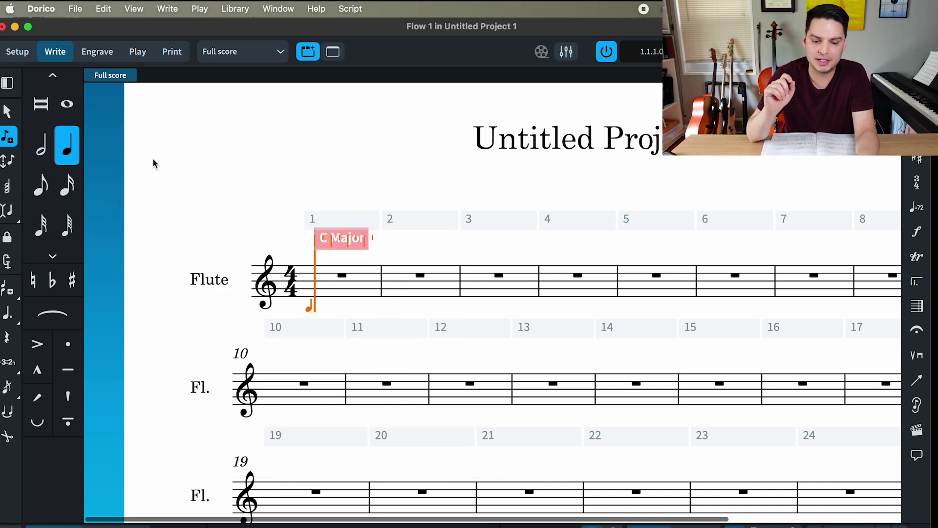
# - Enter a quarter-note E on beat 1 of bar 1, then move it by step up to F and down to D
pyautogui.press('e')
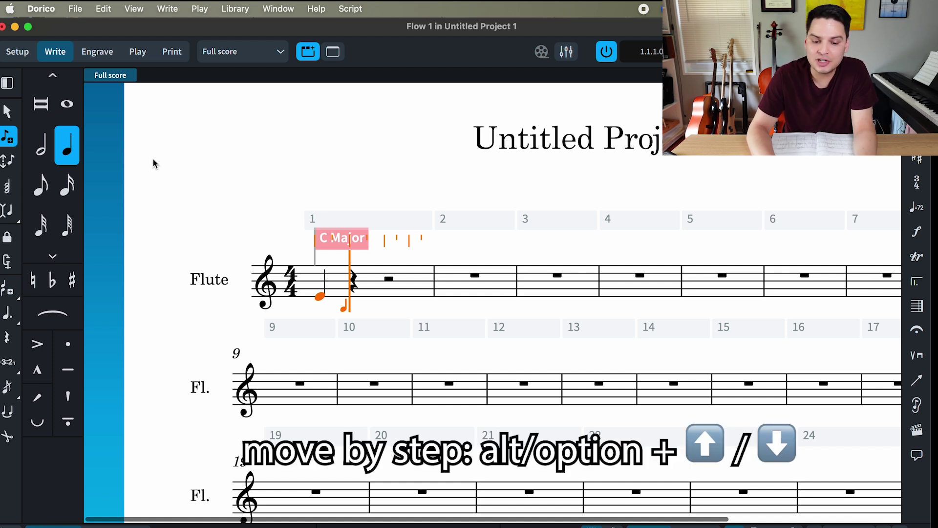
pyautogui.hotkey('alt', 'Up')
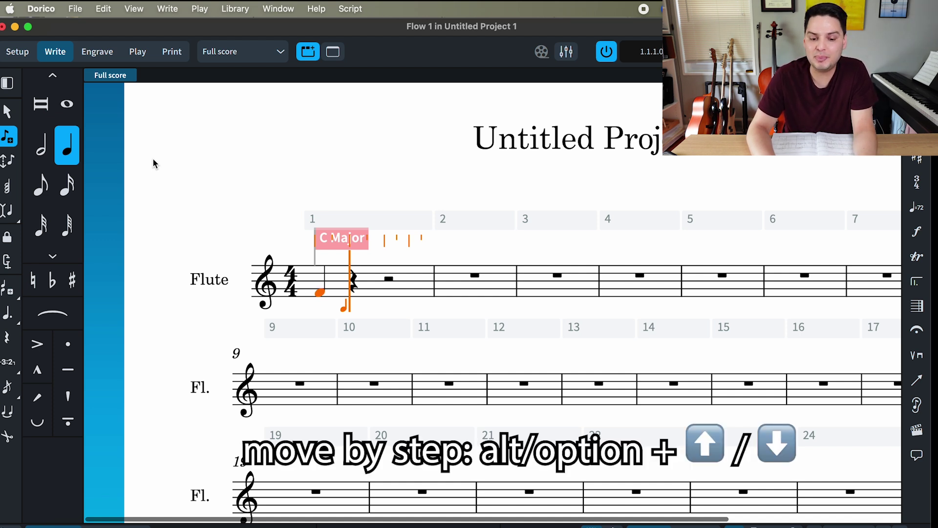
pyautogui.hotkey('alt', 'Down')
pyautogui.hotkey('alt', 'Down')
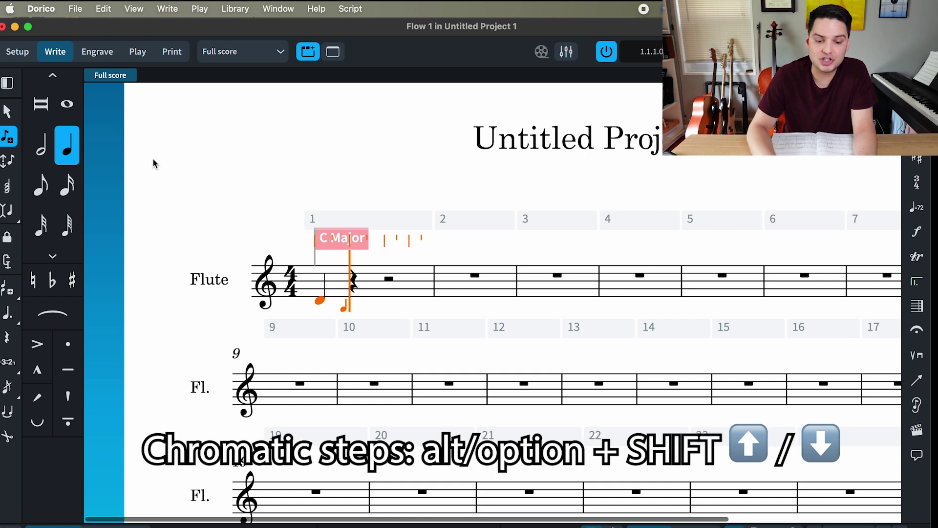
# - Raise the first note of bar 1 in chromatic steps to A-flat
pyautogui.hotkey('alt', 'shift', 'Up')
pyautogui.hotkey('alt', 'shift', 'Up')
pyautogui.hotkey('alt', 'shift', 'Up')
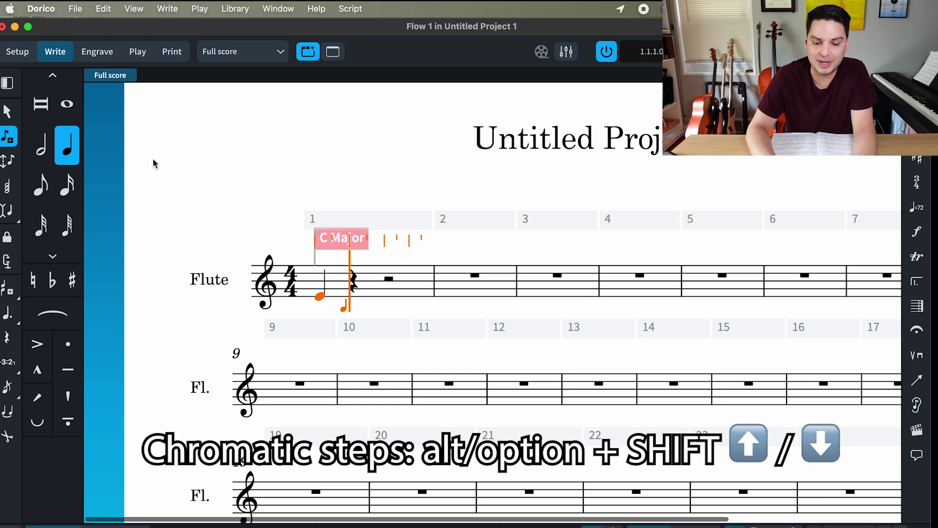
pyautogui.hotkey('alt', 'shift', 'Up')
pyautogui.hotkey('alt', 'shift', 'Up')
pyautogui.hotkey('alt', 'shift', 'Up')
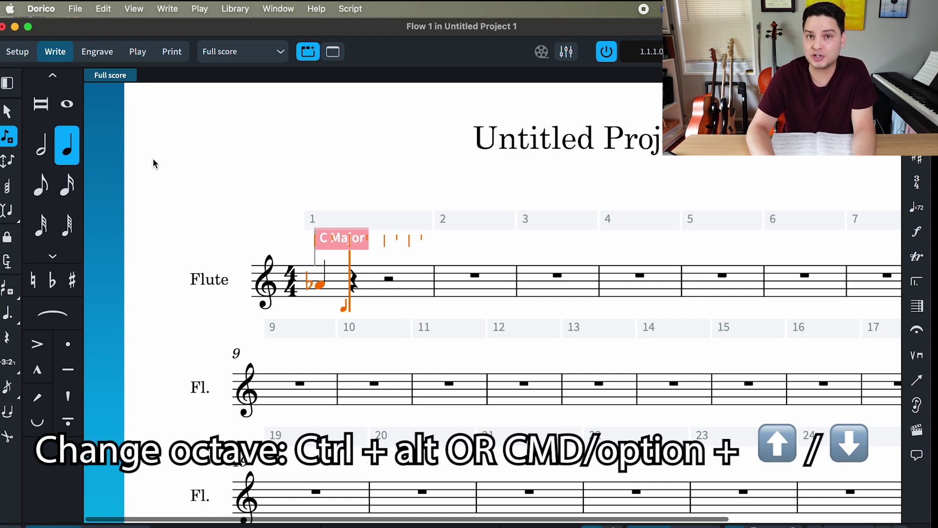
# - Shift the A-flat in bar 1 up and down by octaves, then return it to its original octave
pyautogui.press('super+alt+Up')
pyautogui.press('super+alt+Down')
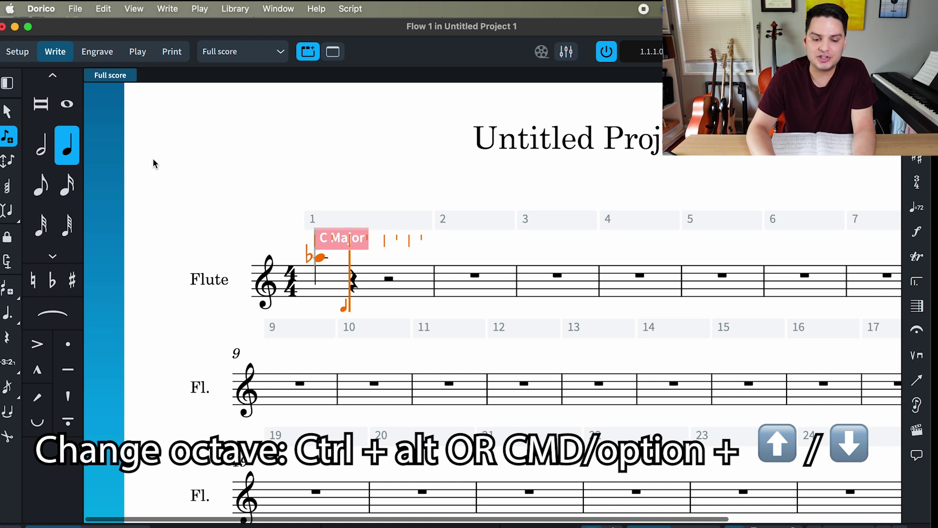
pyautogui.press('super+alt+Down')
pyautogui.press('super+alt+Up')
pyautogui.press('super+alt+Up')
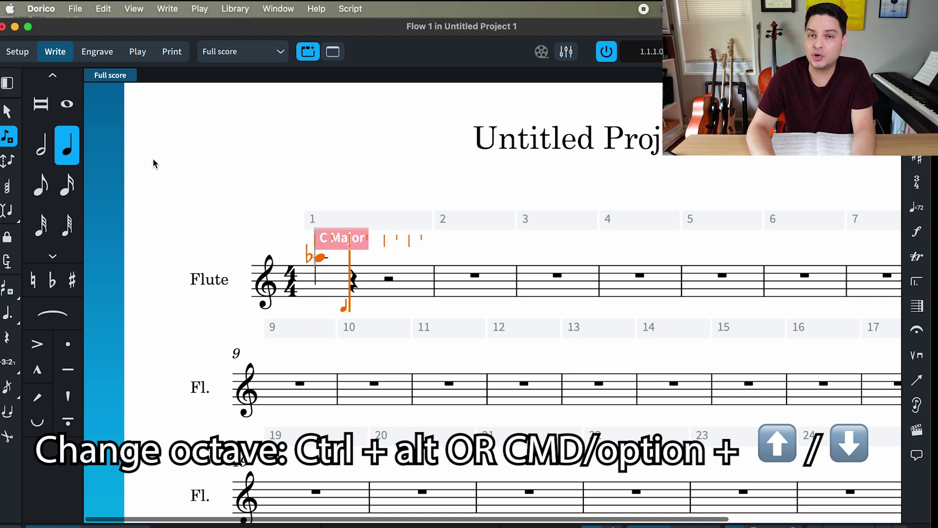
pyautogui.press('super+alt+Up')
pyautogui.press('super+alt+Down')
pyautogui.press('super+alt+Down')
pyautogui.press('super+alt+Down')
pyautogui.press('super+alt+Up')
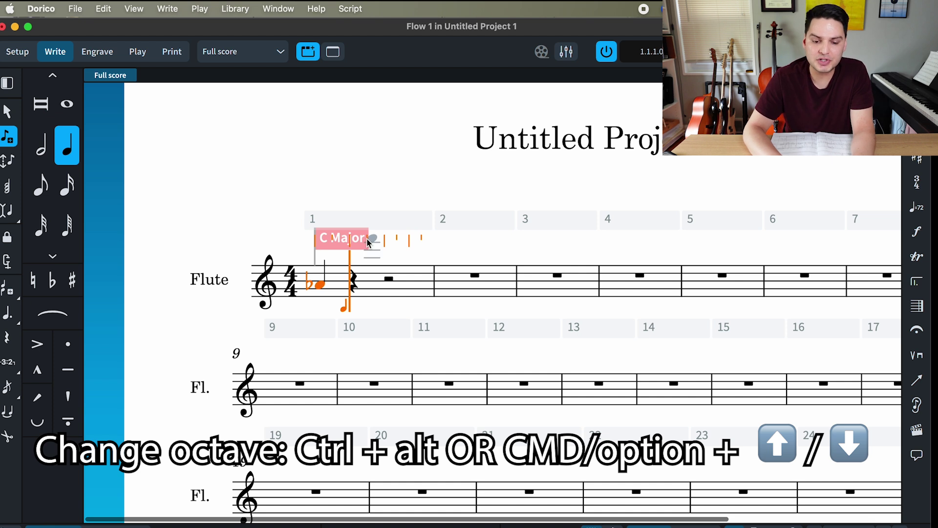
# - Move the note input caret back and forth along the rhythmic grid of bar 1
pyautogui.press('Right')
pyautogui.press('Right')
pyautogui.press('Right')
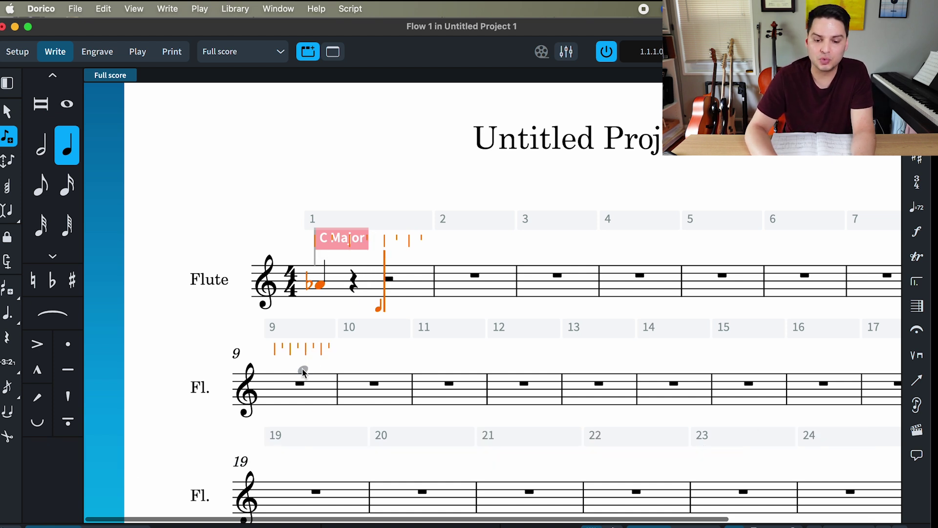
pyautogui.press('Right')
pyautogui.press('Left')
pyautogui.press('Left')
pyautogui.press('Left')
pyautogui.press('Left')
pyautogui.press('Left')
pyautogui.press('Left')
pyautogui.press('Right')
pyautogui.press('Right')
pyautogui.press('Right')
pyautogui.press('Right')
pyautogui.press('Right')
pyautogui.press('Right')
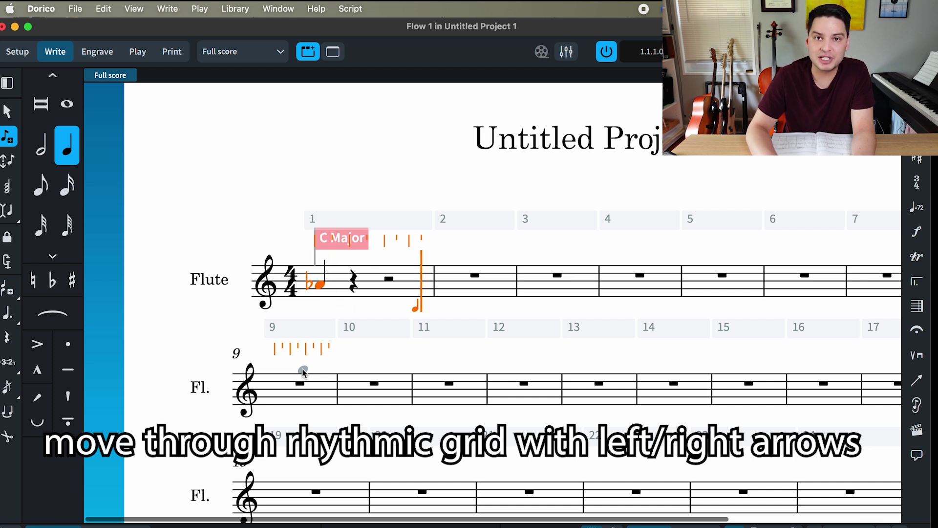
# - Enter a quarter-note F on beat 3 of bar 1 and raise it one octave
pyautogui.press('Left')
pyautogui.press('Left')
pyautogui.press('Left')
pyautogui.press('e')
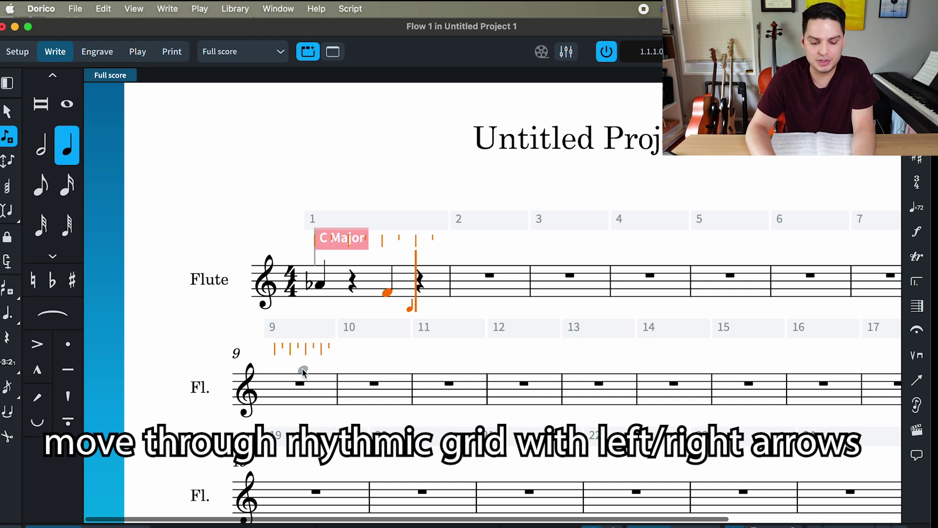
pyautogui.press('super+alt+Up')
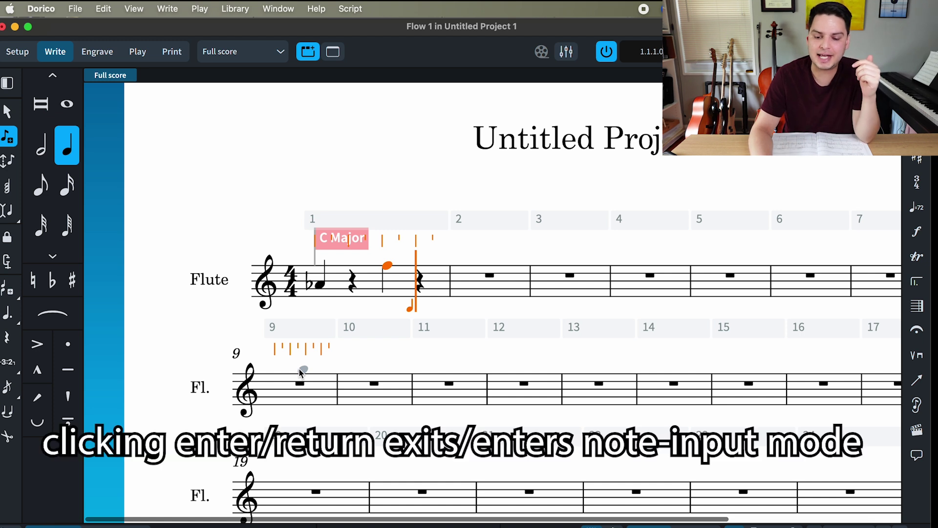
# - Leave and restart note input, then move the caret down through the staves and back up to the start of bar 1
pyautogui.press('Return')
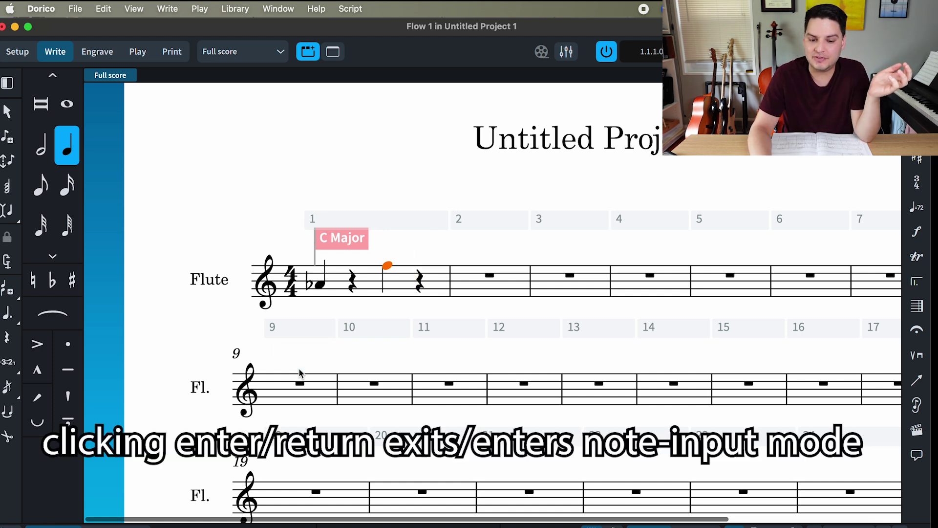
pyautogui.press('Return')
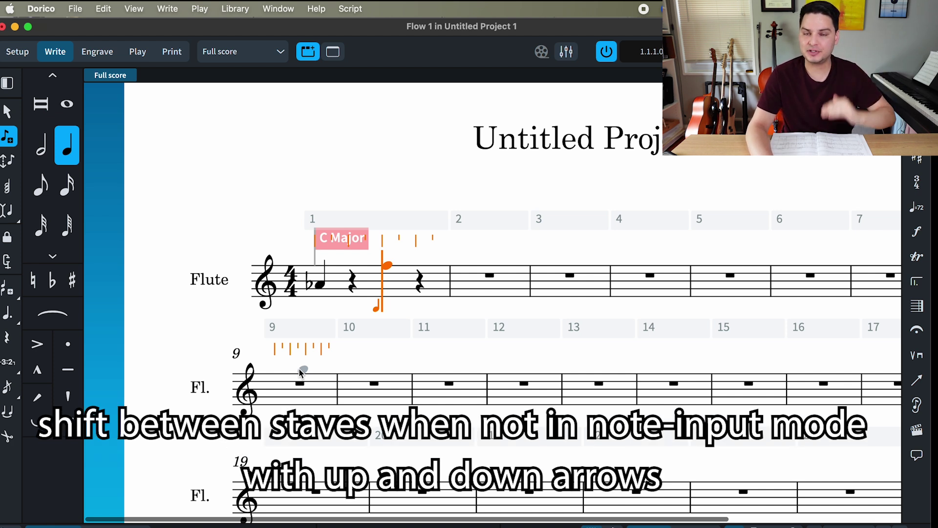
pyautogui.press('Down')
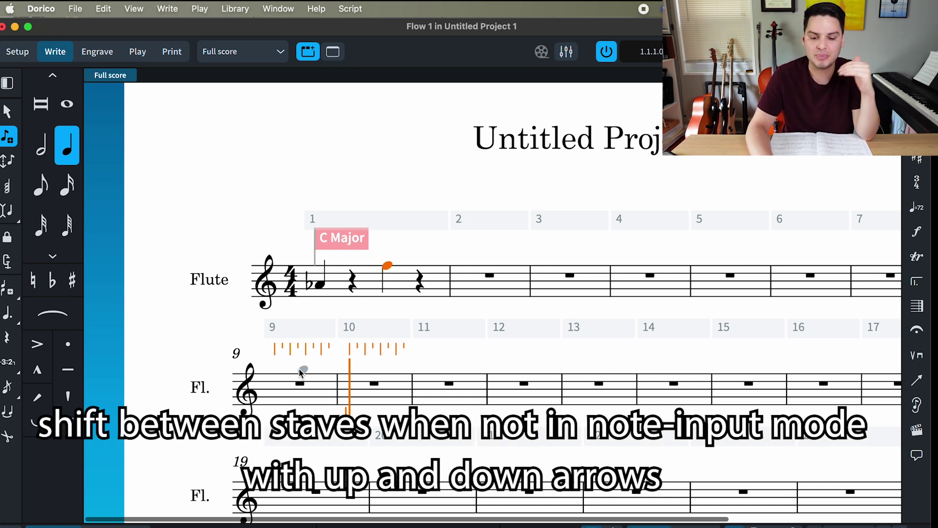
pyautogui.press('Down')
pyautogui.press('Up')
pyautogui.press('Up')
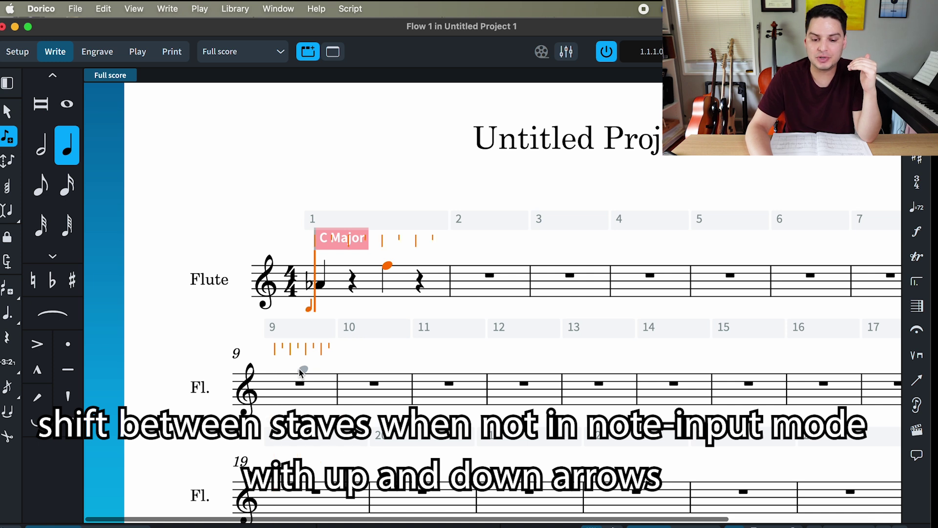
# - Add a forte (f) dynamic to the F on beat 3 of bar 1
pyautogui.press('Right')
pyautogui.press('Right')
pyautogui.press('Right')
pyautogui.press('Right')
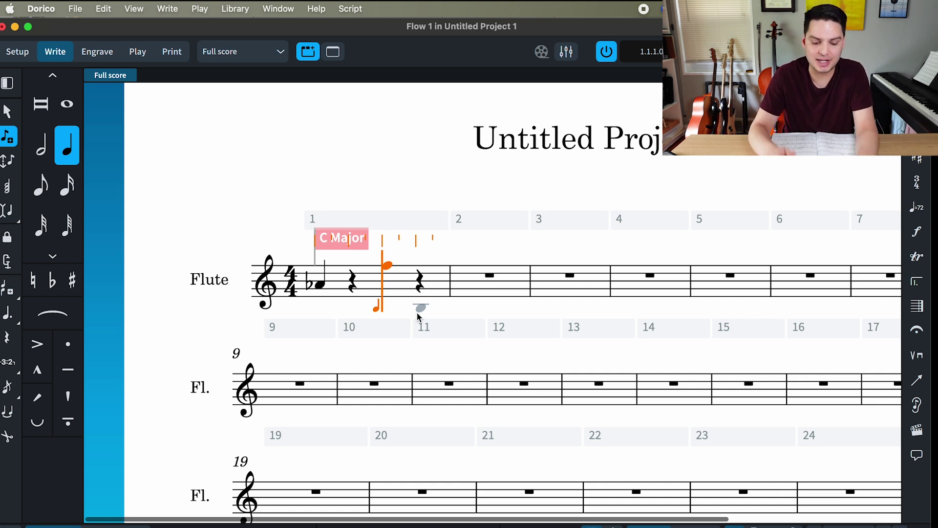
pyautogui.hotkey('shift', 'd')
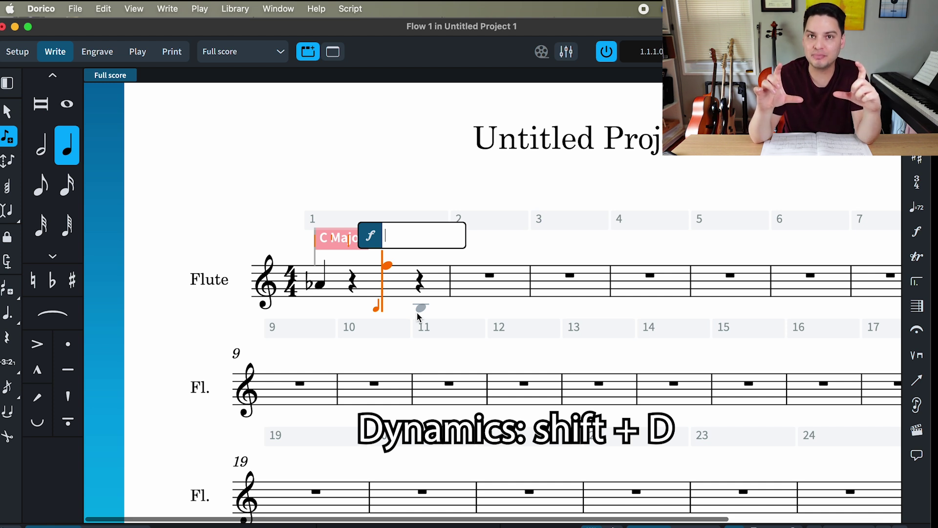
pyautogui.write('f')
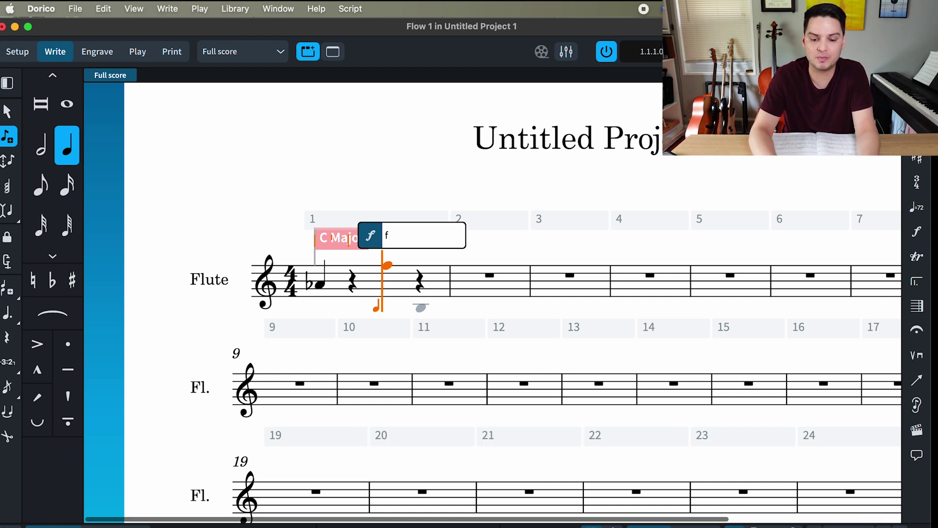
pyautogui.press('Return')
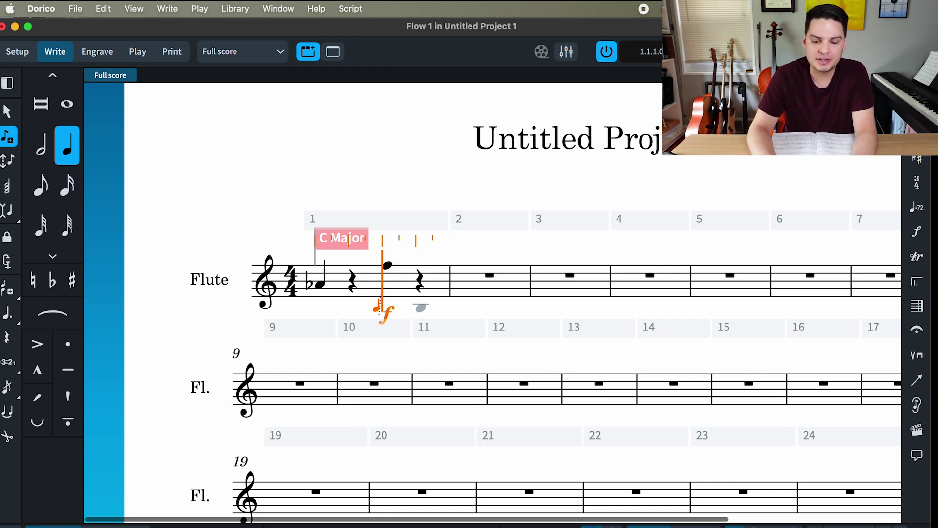
# - Move the caret back to the start of bar 1 and add a piano (p) dynamic to the A-flat
pyautogui.press('Left')
pyautogui.press('Left')
pyautogui.press('Left')
pyautogui.press('Left')
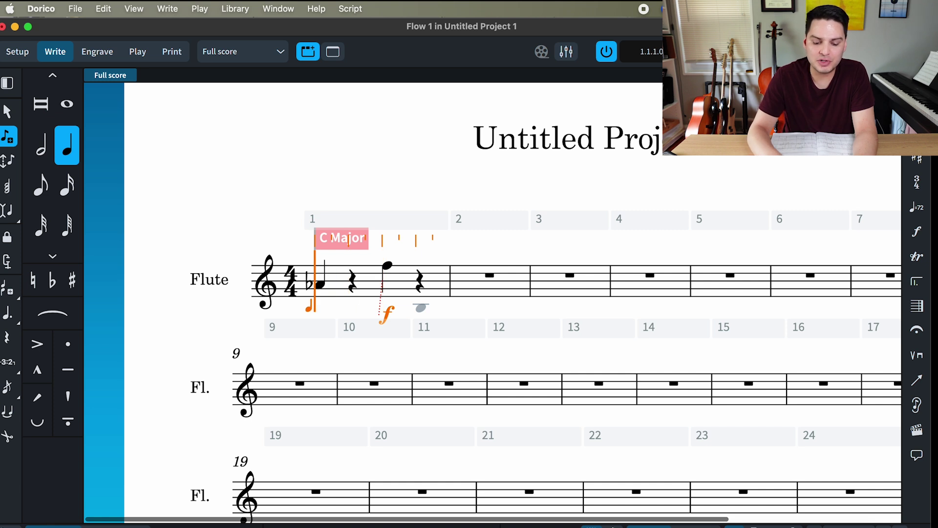
pyautogui.hotkey('shift', 'd')
pyautogui.write('p')
pyautogui.press('Return')
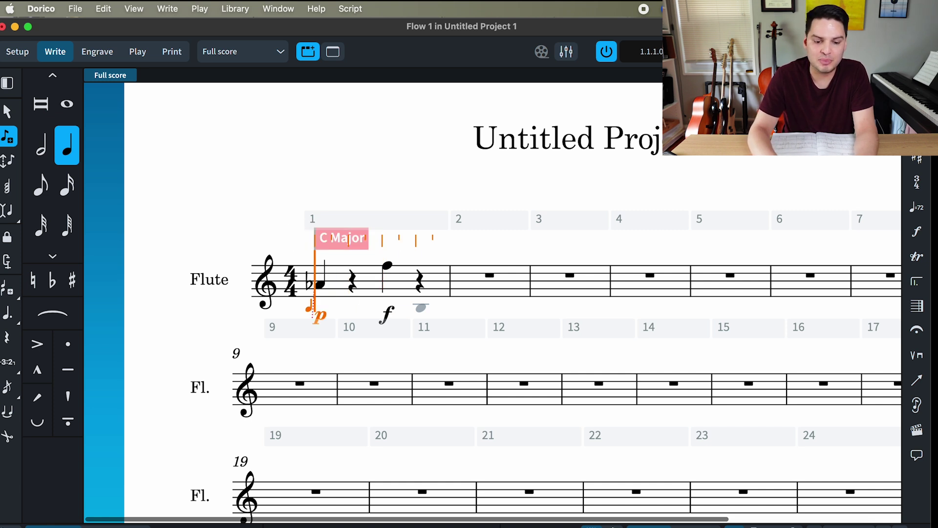
# - Undo the piano and forte dynamics added in bar 1
pyautogui.press('super+z')
pyautogui.press('super+z')
pyautogui.press('super+z')
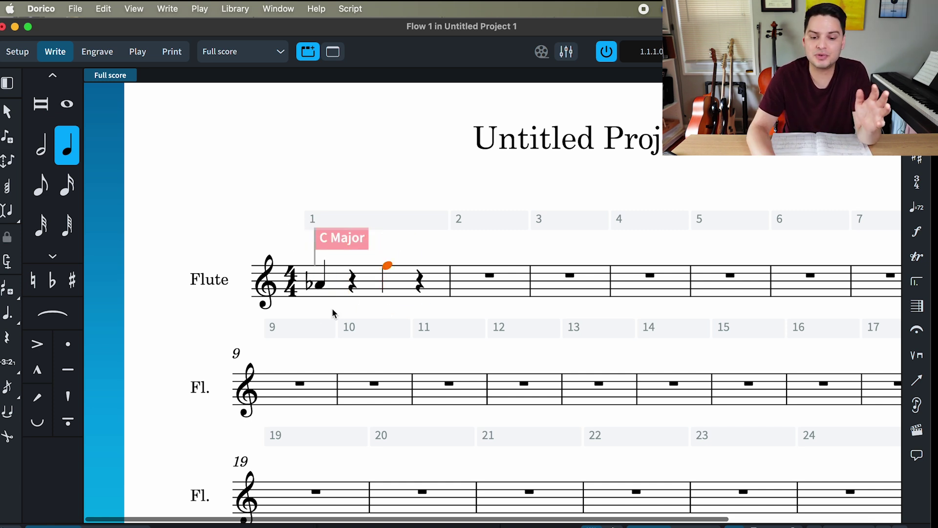
# - Add the dynamic p<f across the A-flat to the F in bar 1, and undo it
pyautogui.press('Left')
pyautogui.press('Left')
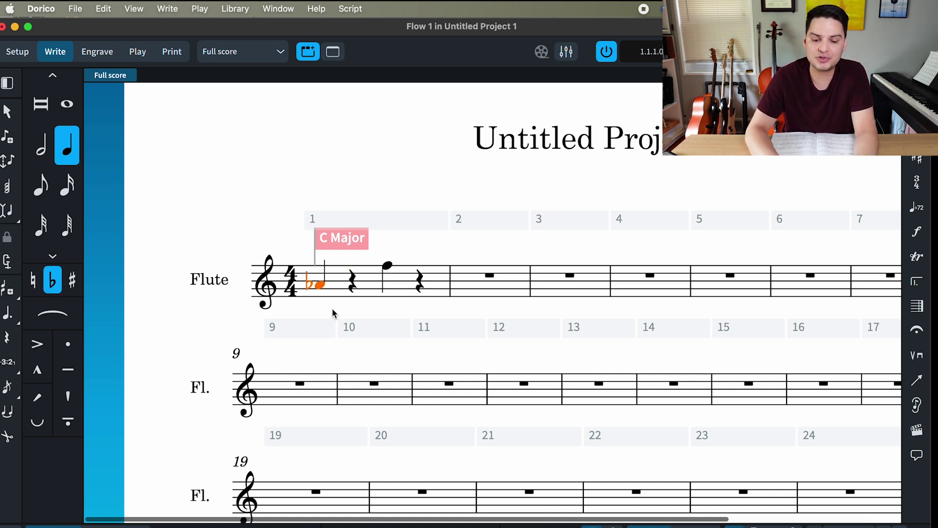
pyautogui.moveTo(297, 244); pyautogui.dragTo(414, 311)
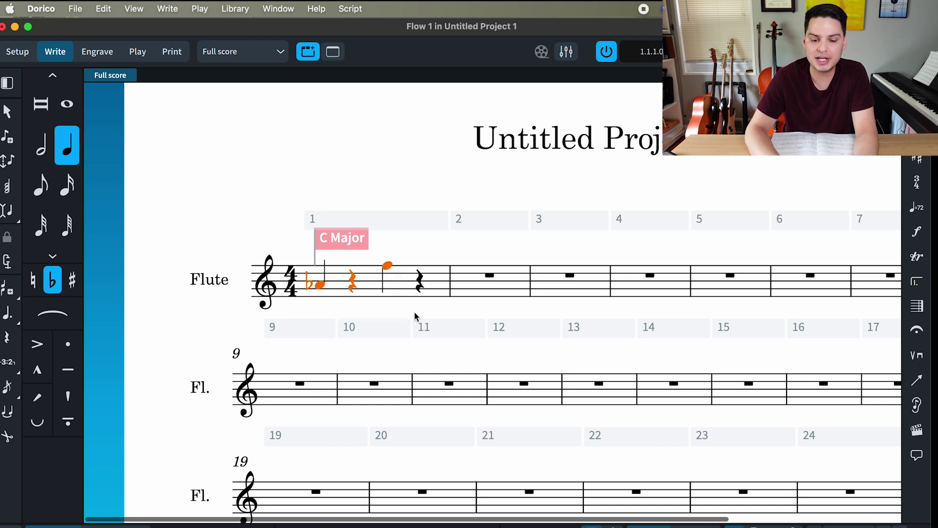
pyautogui.hotkey('shift', 'd')
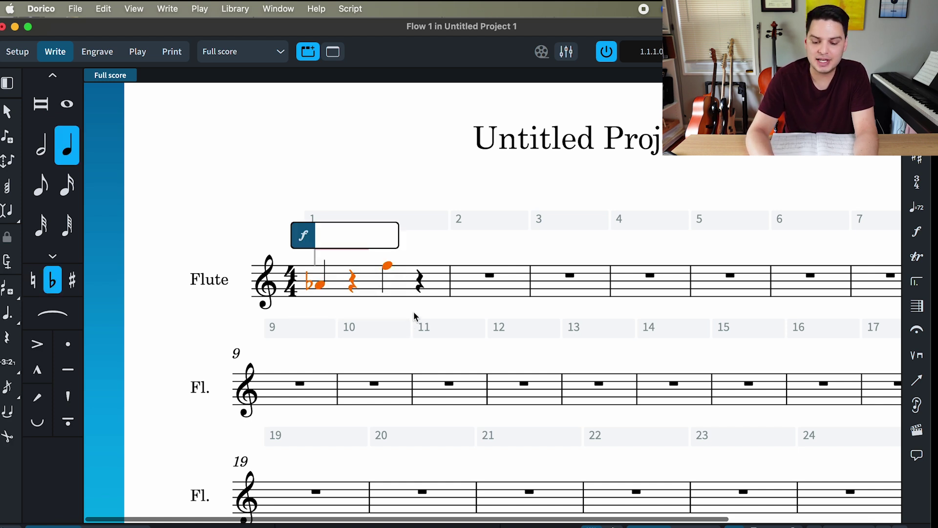
pyautogui.write('p<f')
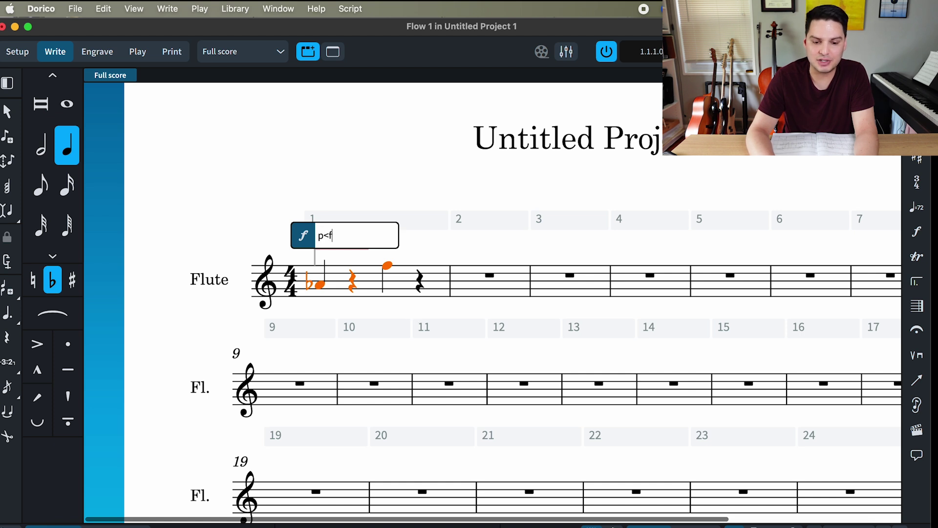
pyautogui.press('Return')
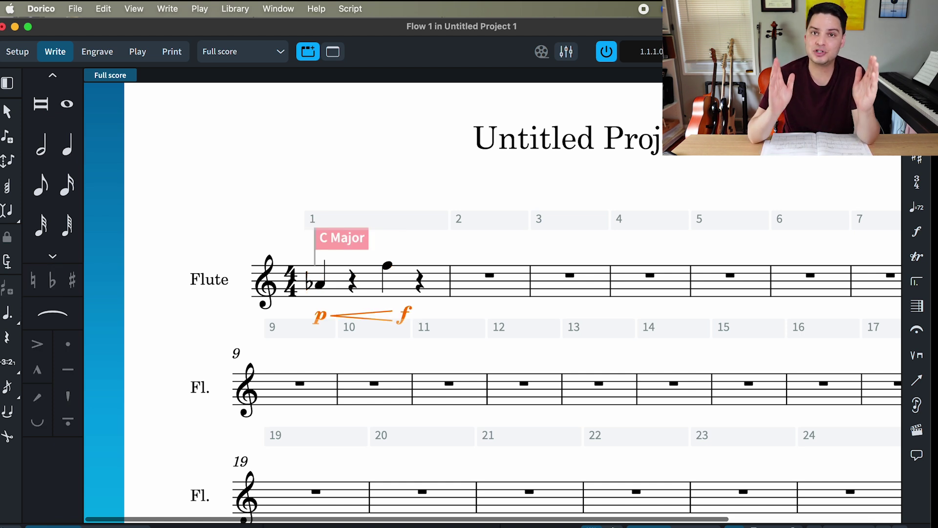
pyautogui.press('super+z')
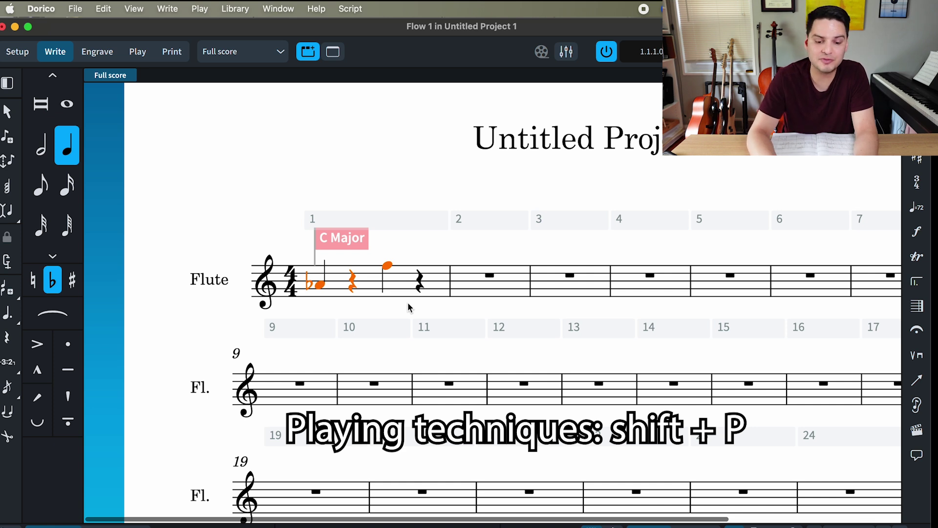
# - Add a "legato" playing technique spanning the A-flat to the F in bar 1, and undo it
pyautogui.hotkey('shift', 'p')
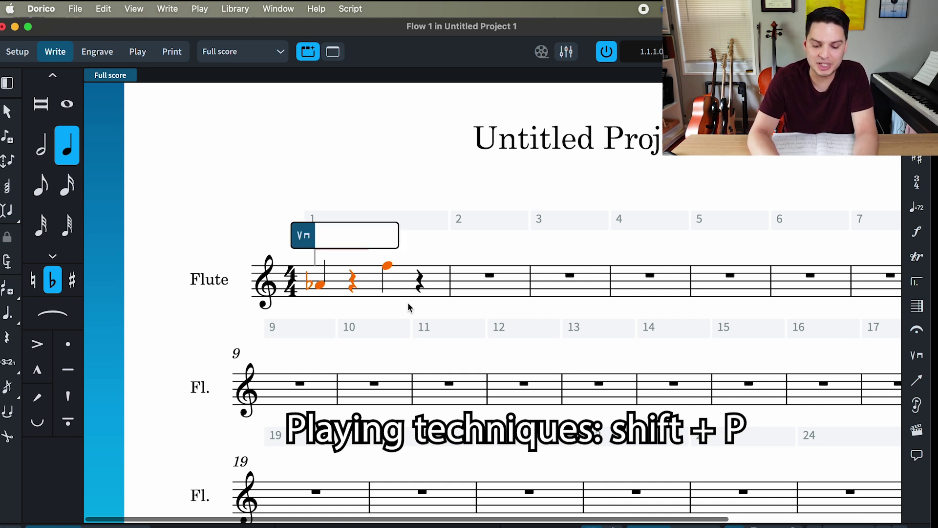
pyautogui.write('legato')
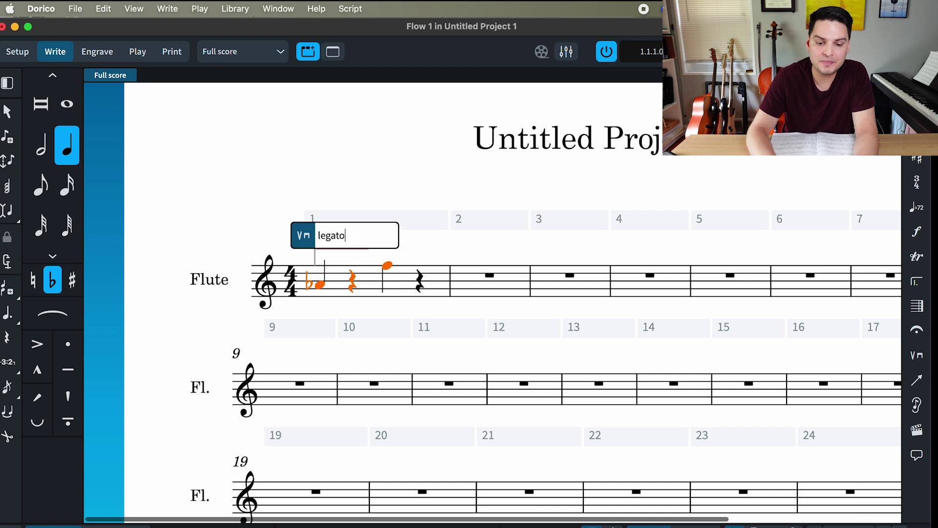
pyautogui.press('Return')
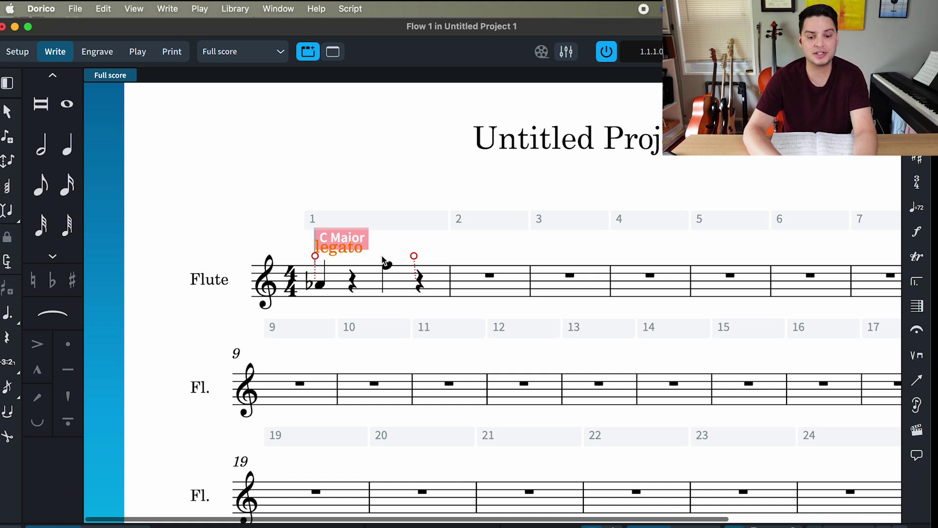
pyautogui.press('super+z')
pyautogui.press('super+z')
pyautogui.press('super+z')
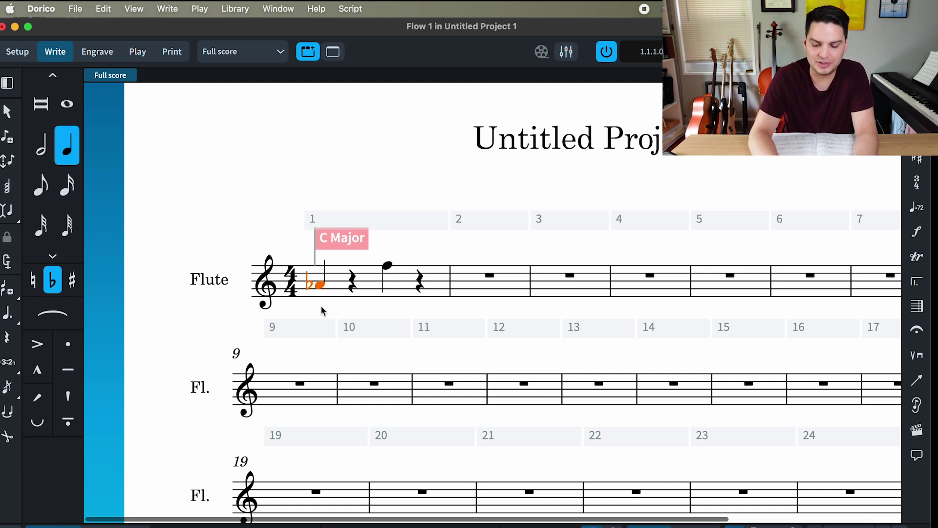
# - Add a "legato" playing technique to only the A-flat at the start of bar 1, and clear the selection
pyautogui.hotkey('shift', 'p')
pyautogui.write('legato')
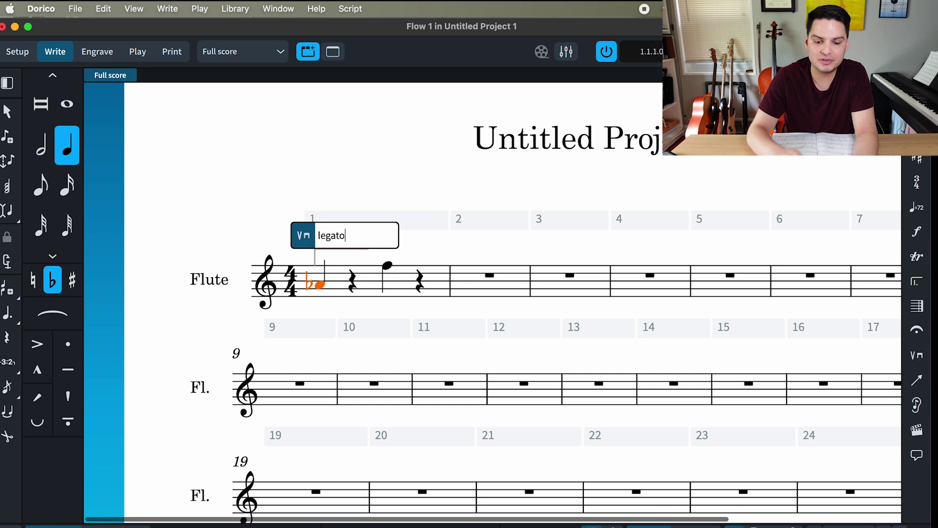
pyautogui.press('Return')
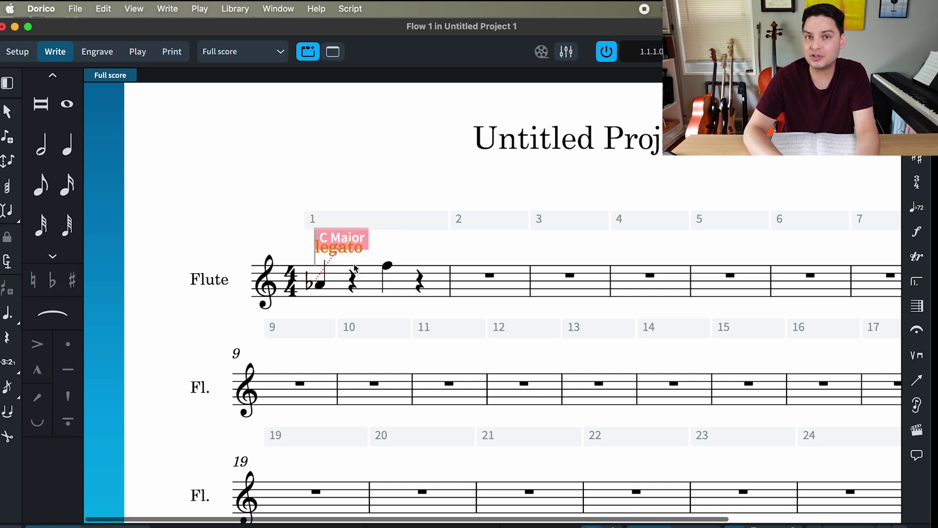
pyautogui.moveTo(297, 230); pyautogui.dragTo(405, 314)
pyautogui.click(255, 238)
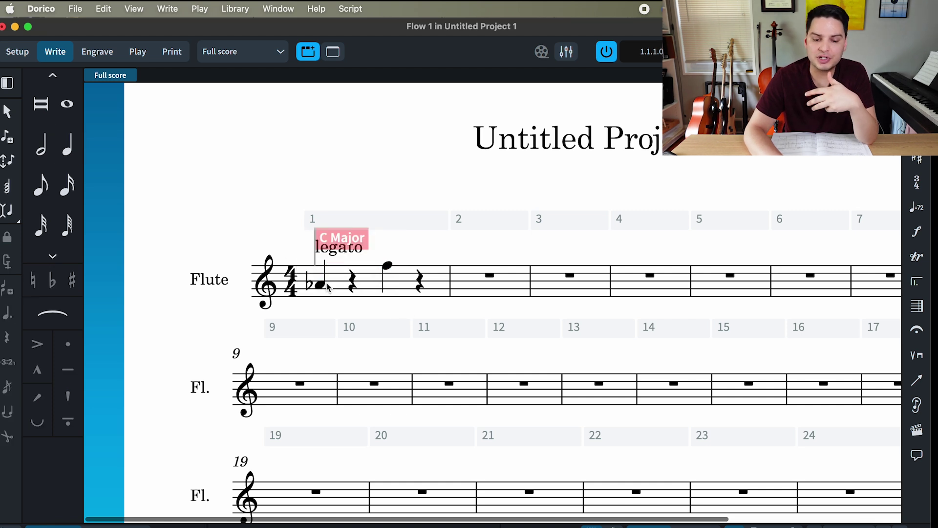
# - Change the clef at the A-flat on beat 1 of bar 1 to a bass (F) clef
pyautogui.click(319, 285)
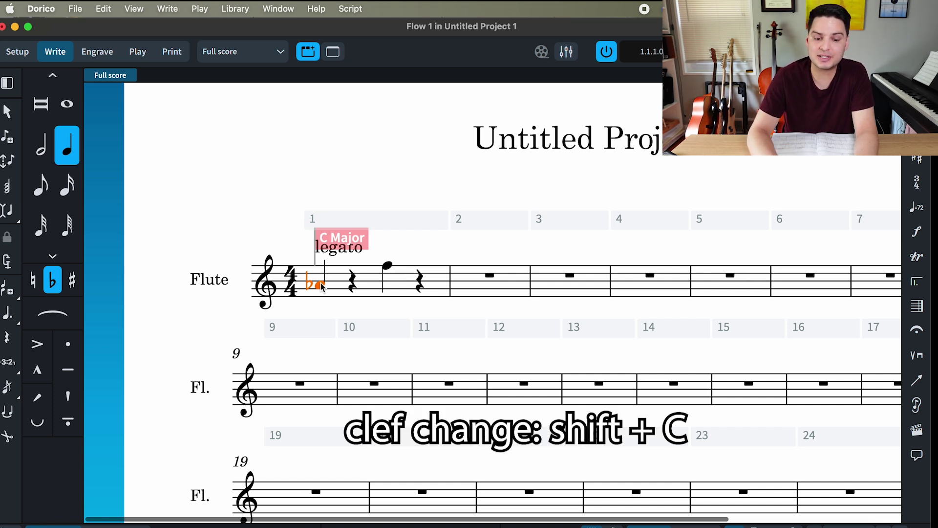
pyautogui.hotkey('shift', 'c')
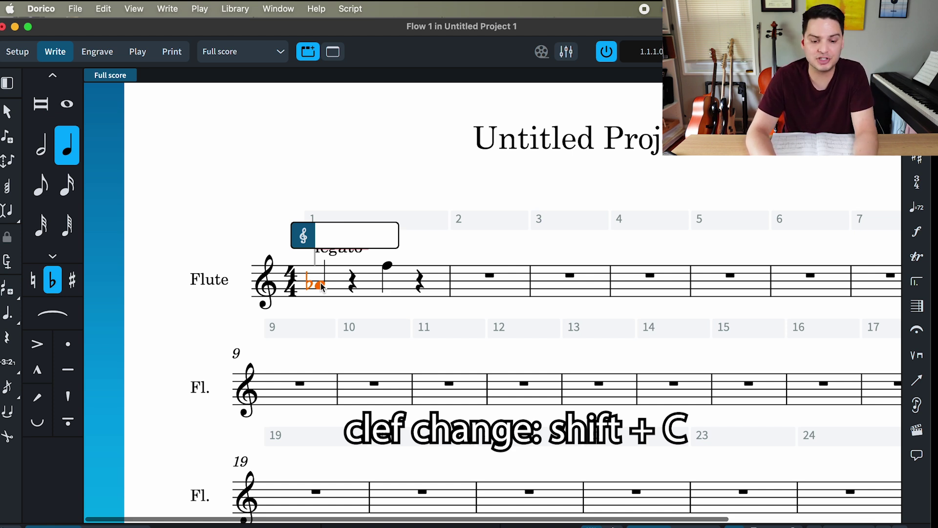
pyautogui.write('f')
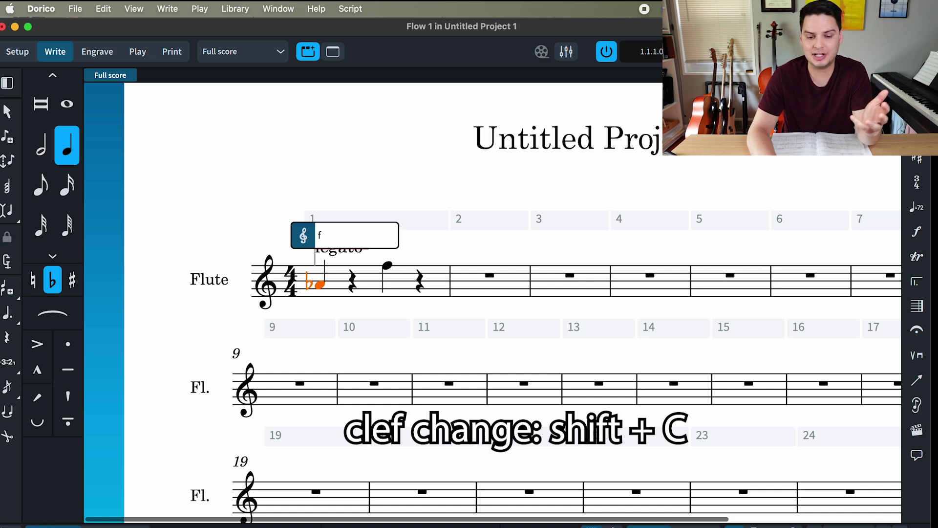
pyautogui.press('Return')
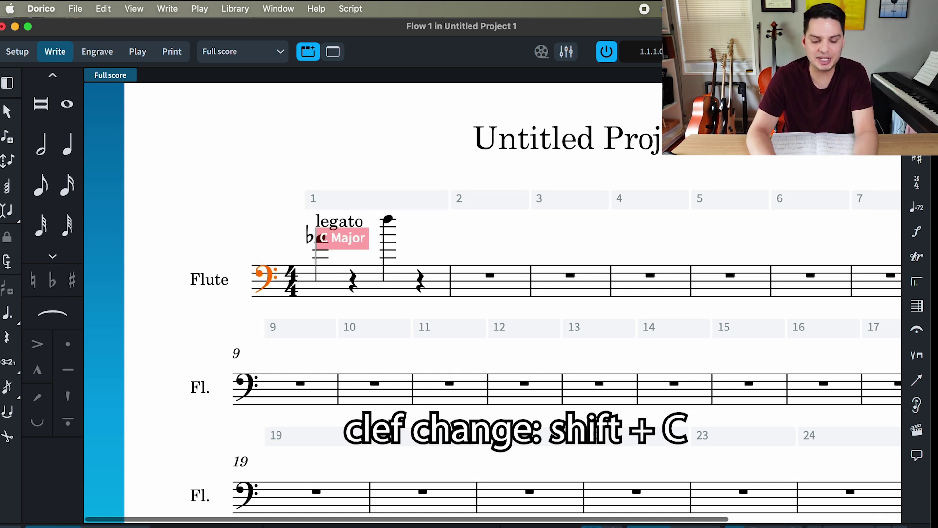
# - Insert a treble (G) clef change before the F on beat 3 of bar 1
pyautogui.click(319, 252)
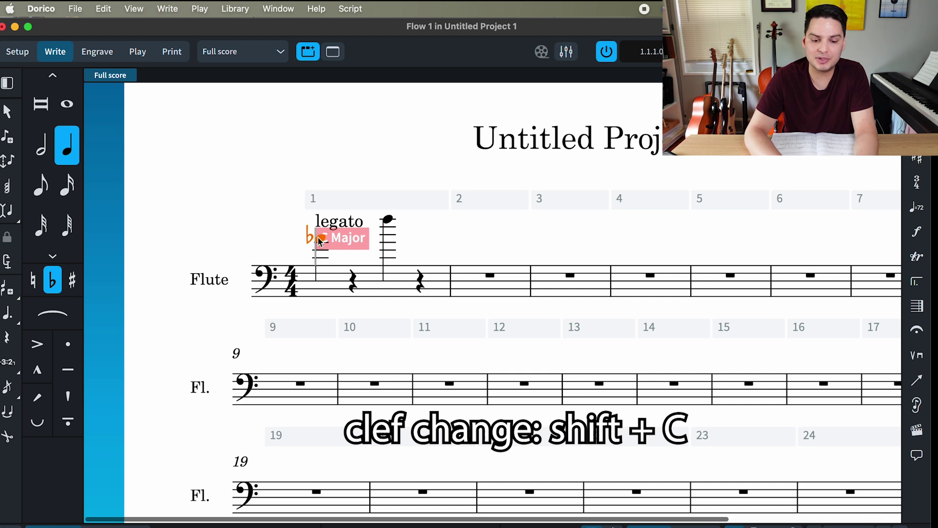
pyautogui.click(388, 220)
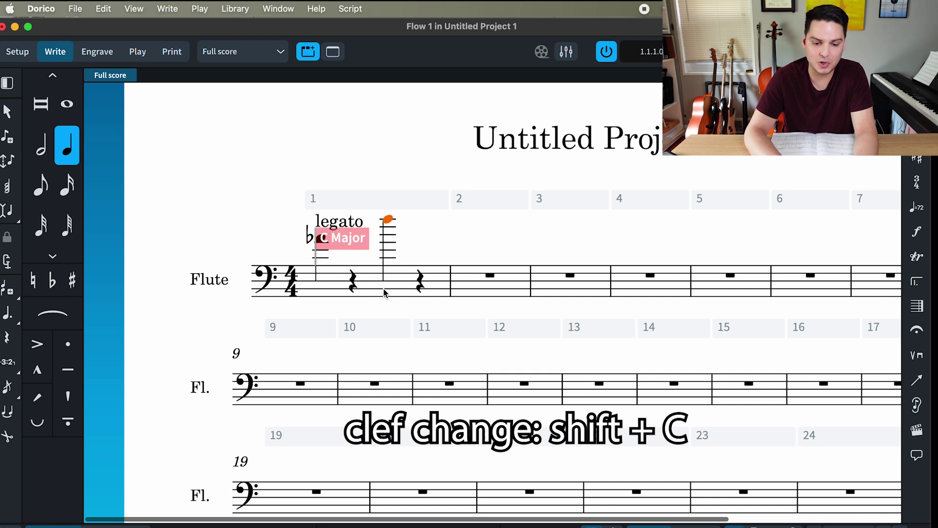
pyautogui.hotkey('shift', 'c')
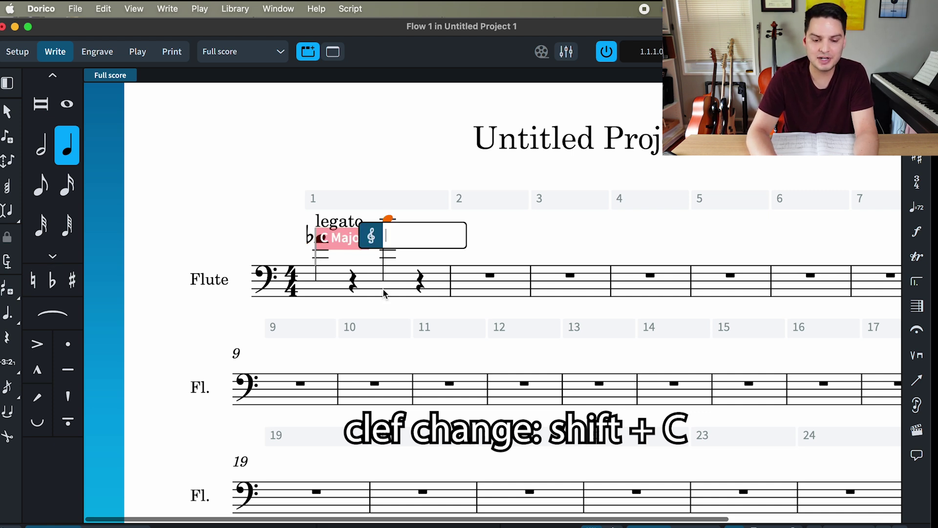
pyautogui.write('g')
pyautogui.press('Return')
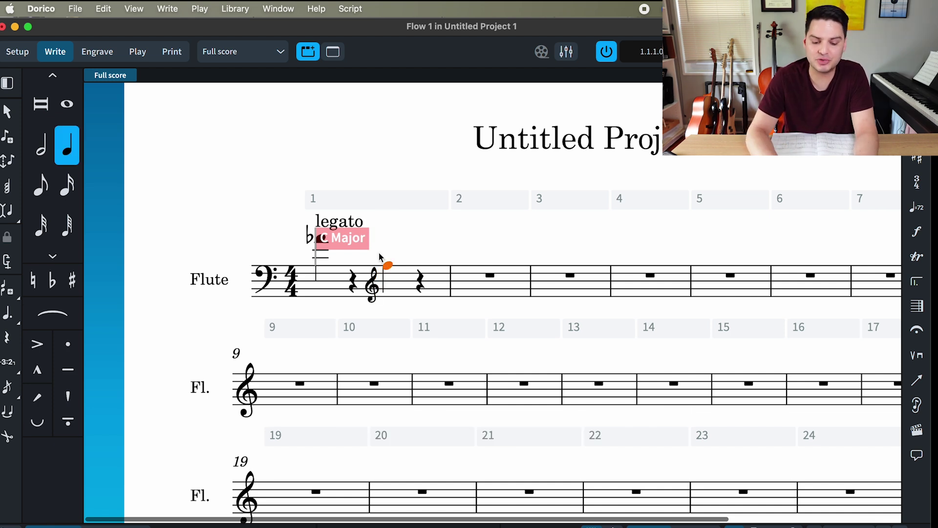
# - Add a "ritardando" tempo change at the F on beat 3 of bar 1
pyautogui.hotkey('shift', 't')
pyautogui.write('rit')
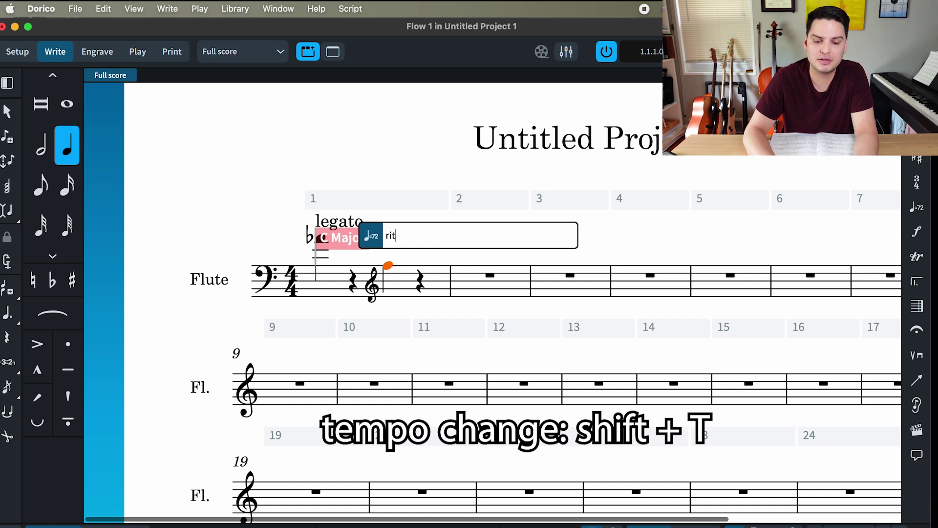
pyautogui.write('a')
pyautogui.press('Down')
pyautogui.press('Return')
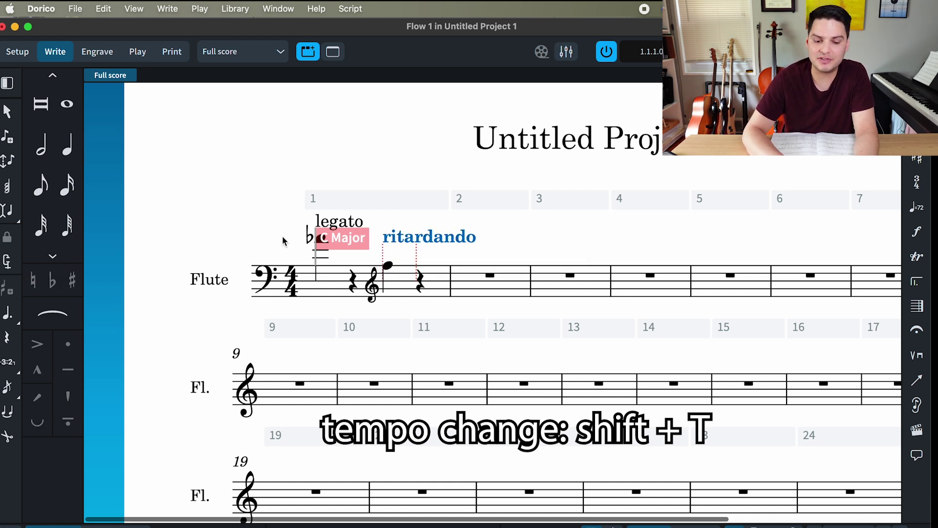
# - Add a second "ritardando" tempo change over the selected music from bar 1 to bar 5
pyautogui.moveTo(277, 222)
pyautogui.mouseDown()
pyautogui.moveTo(689, 300)
pyautogui.moveTo(798, 299)
pyautogui.moveTo(766, 314)
pyautogui.mouseUp()
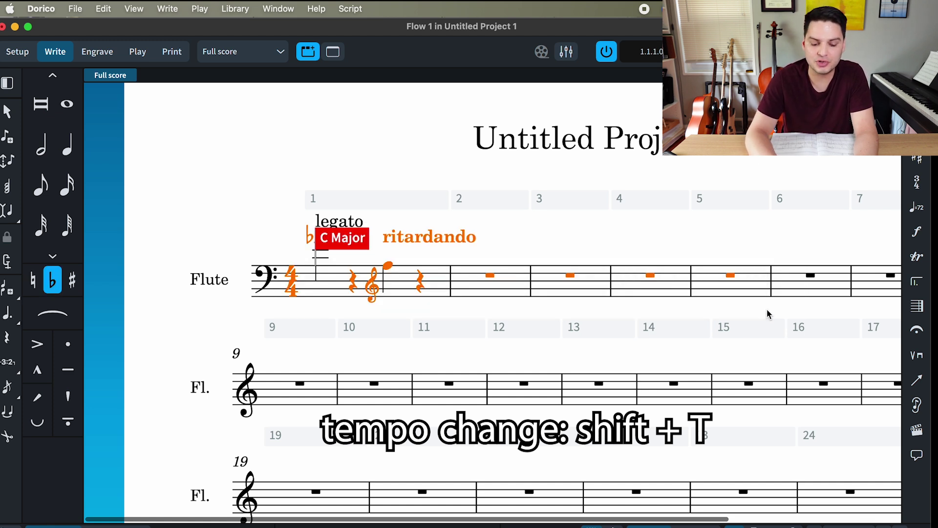
pyautogui.hotkey('shift', 't')
pyautogui.write('rit')
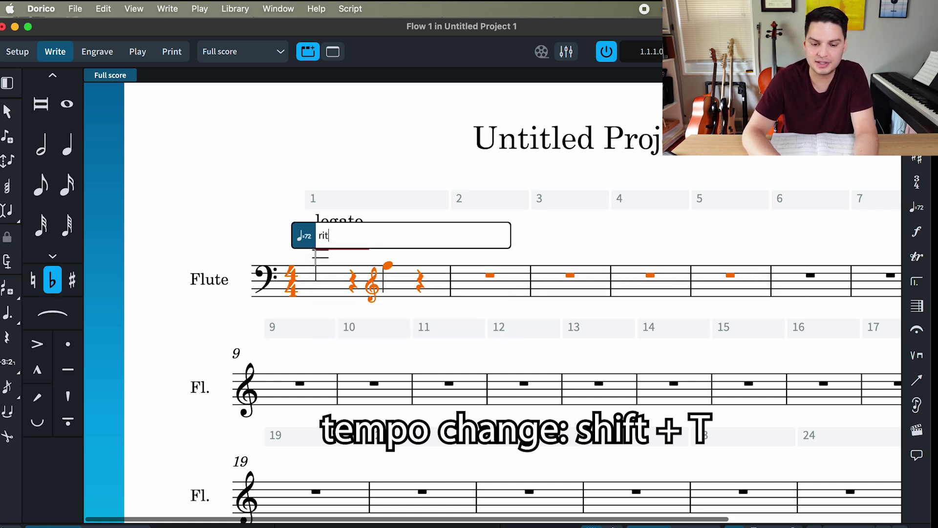
pyautogui.write('ar')
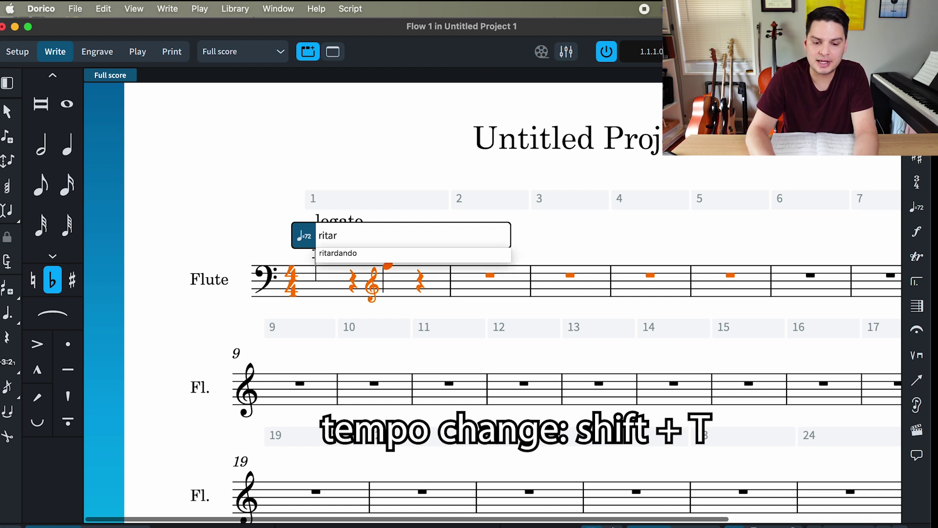
pyautogui.press('Return')
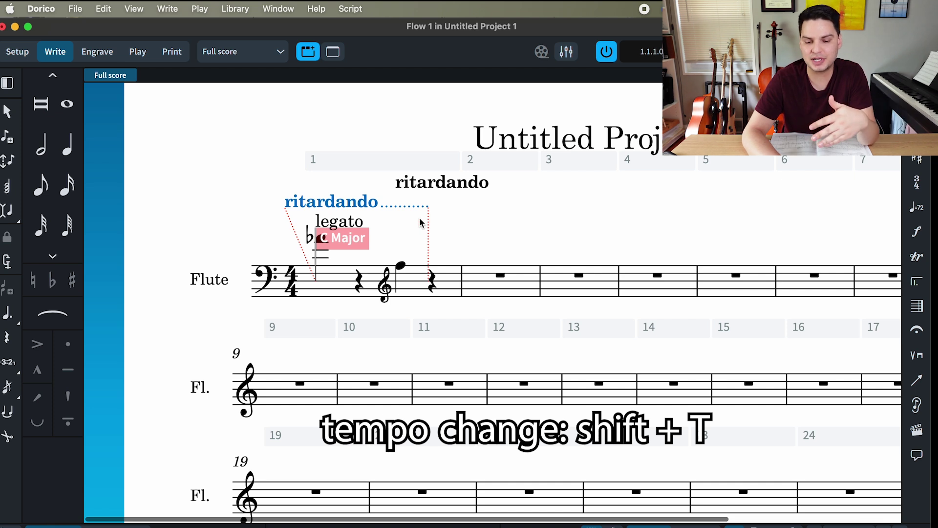
# - Start note input at bar 2 and enter a quarter-note F with the natural accidental on beat 1
pyautogui.moveTo(241, 221); pyautogui.dragTo(851, 306)
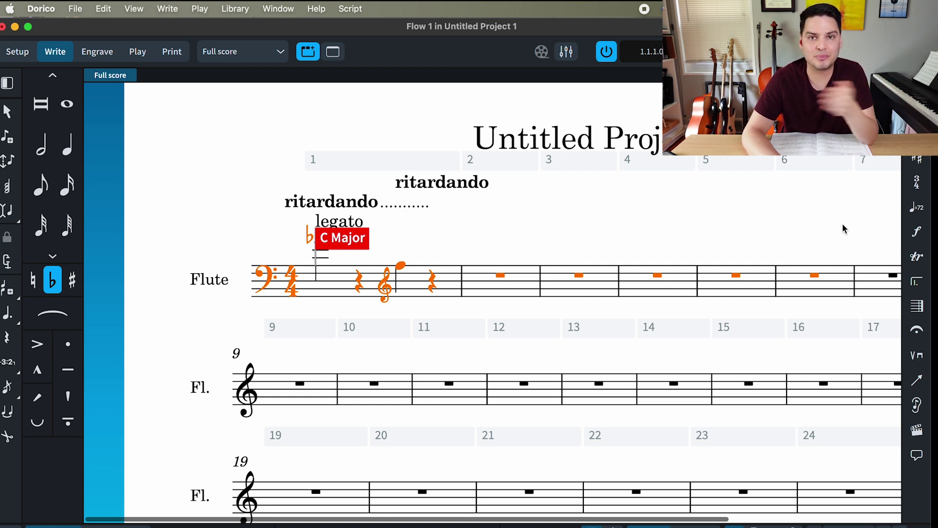
pyautogui.click(482, 290)
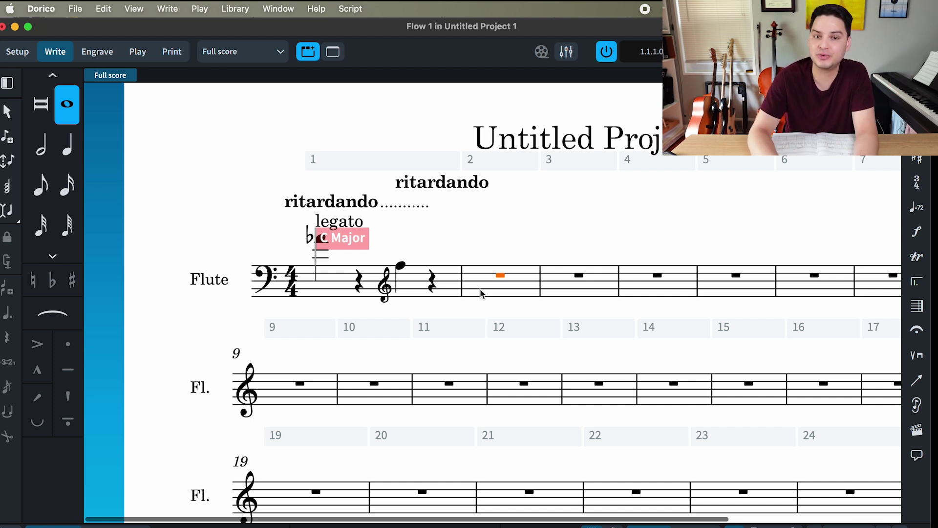
pyautogui.hotkey('shift', 'n')
pyautogui.press('Escape')
pyautogui.hotkey('shift', 'n')
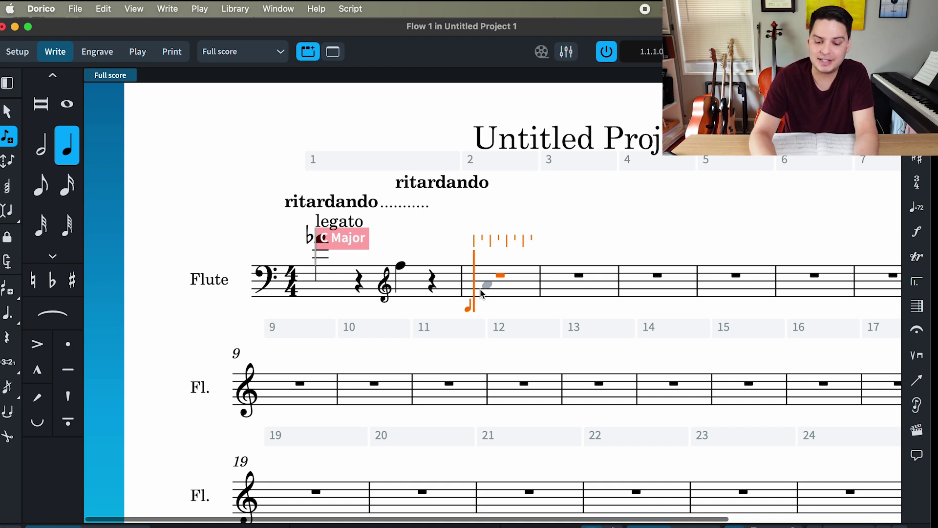
pyautogui.press('0')
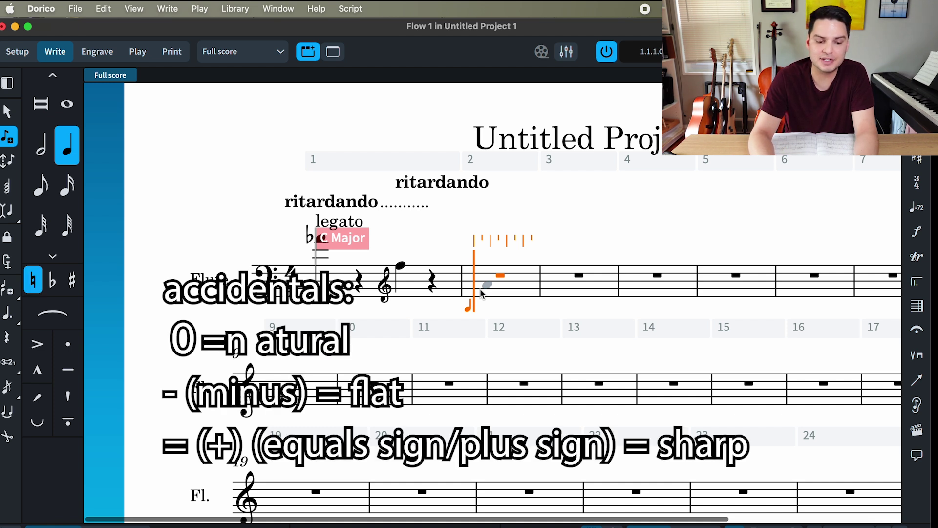
pyautogui.press('f')
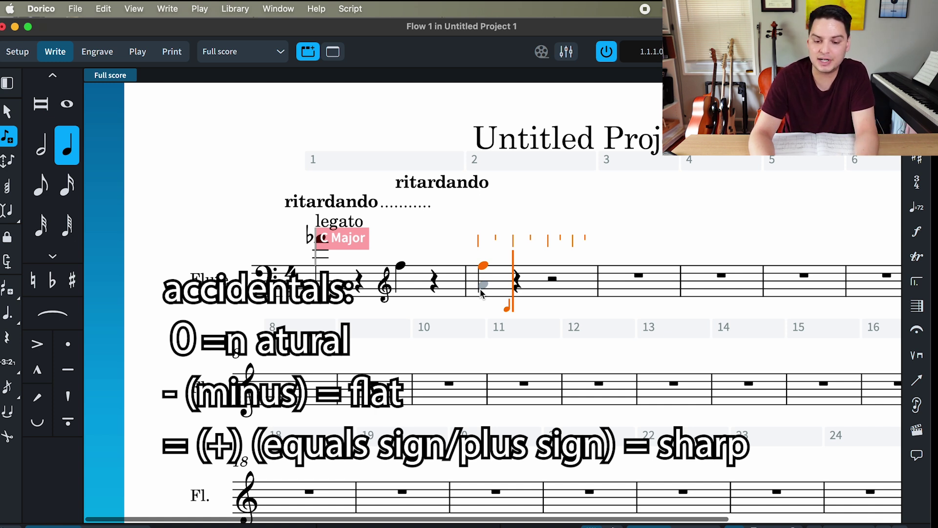
# - Enter a quarter-note F-flat on beat 2 and an F-sharp on beat 3 of bar 2
pyautogui.press('-')
pyautogui.press('f')
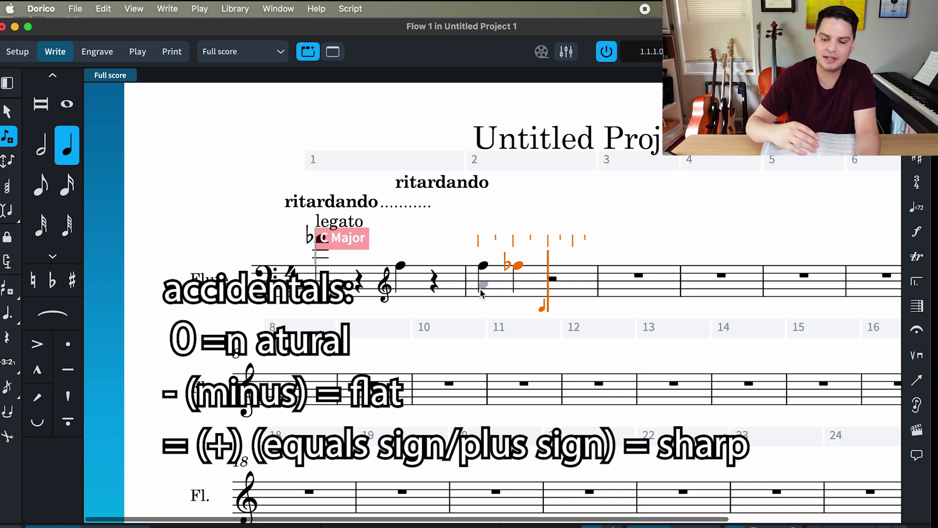
pyautogui.press('=')
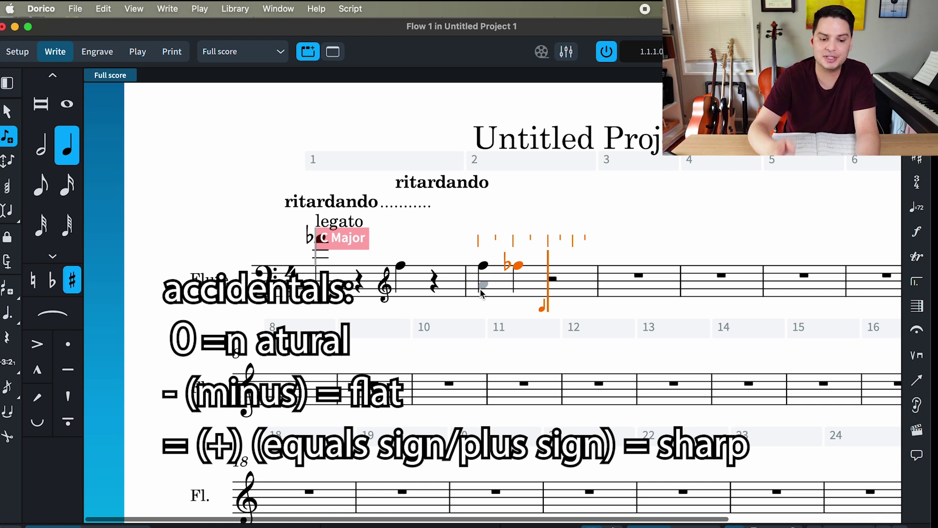
pyautogui.press('f')
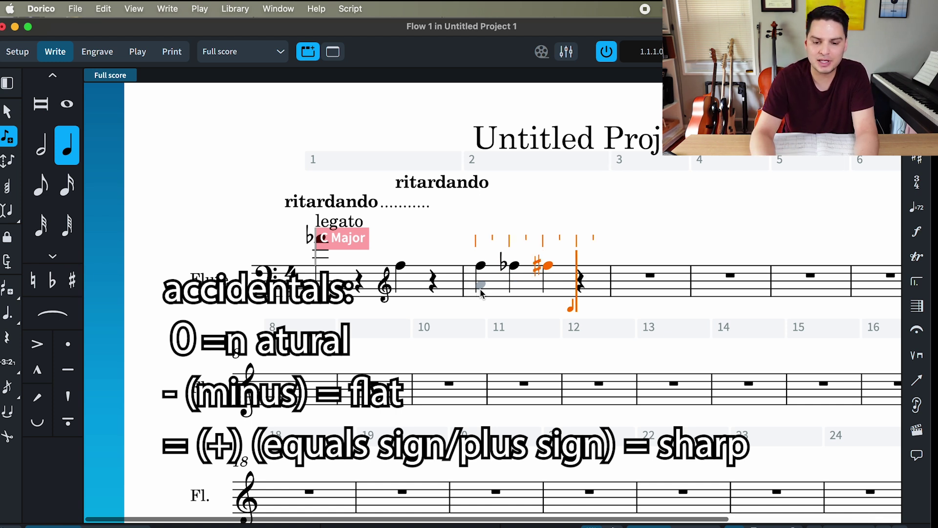
# - Turn on chord input and stack an A-sharp and a D above the F-sharp on beat 3 of bar 2
pyautogui.press('=')
pyautogui.press('q')
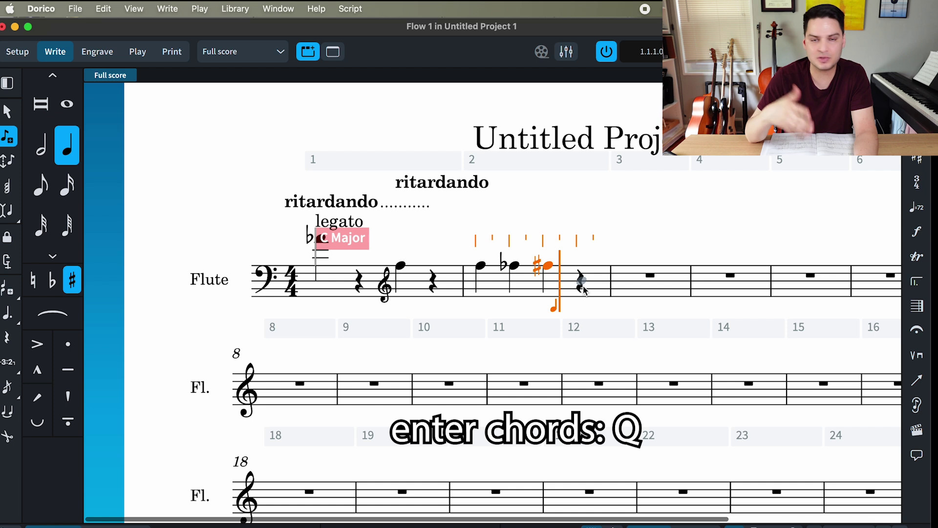
pyautogui.press('q')
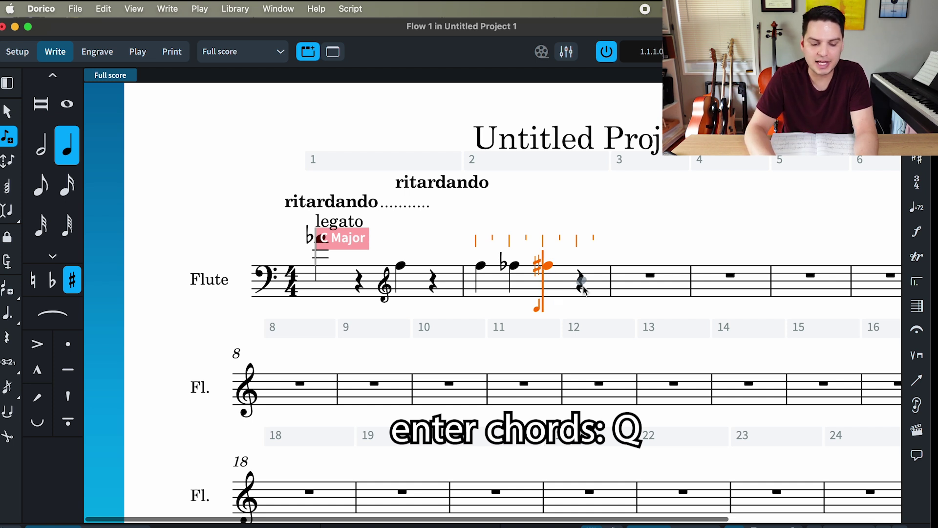
pyautogui.press('q')
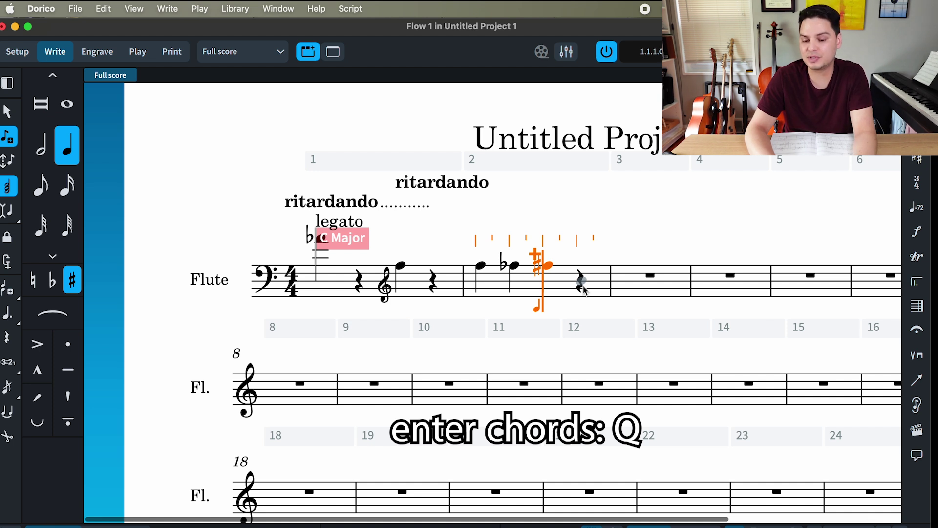
pyautogui.press('g')
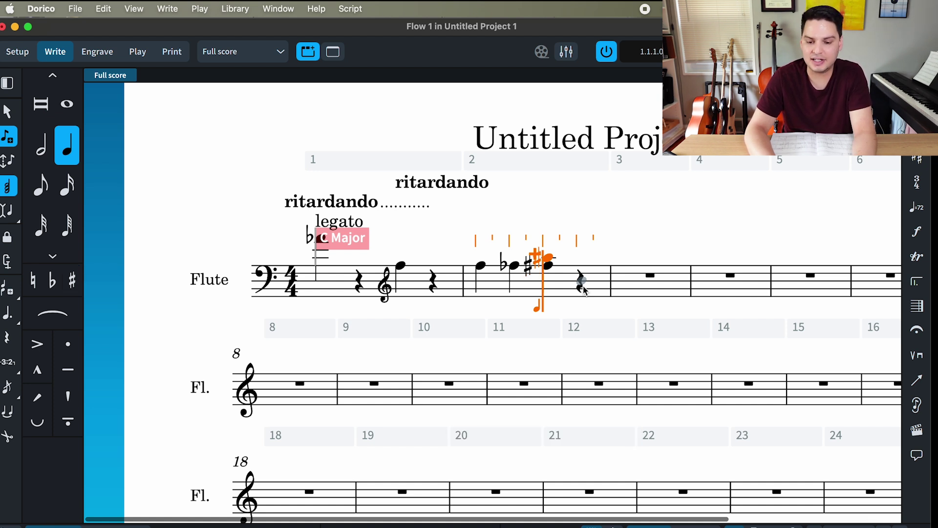
pyautogui.press('b')
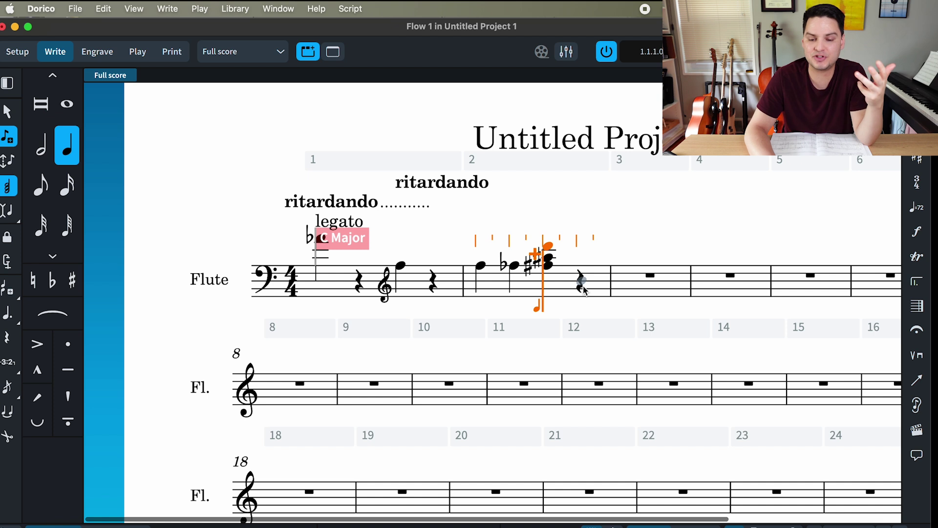
# - Enter a quarter-note chord of D, F natural and A natural on beat 1 of bar 3
pyautogui.press('Right')
pyautogui.press('Right')
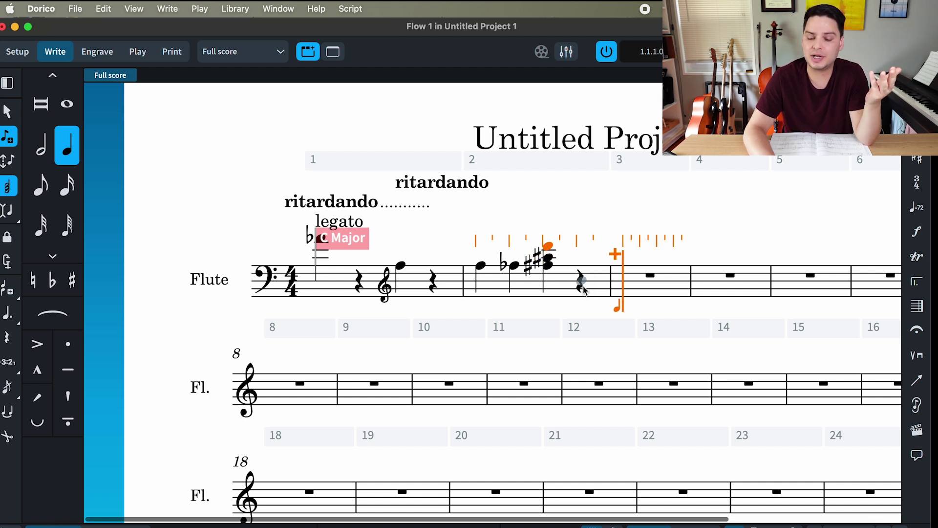
pyautogui.press('Right')
pyautogui.press('Right')
pyautogui.press('Left')
pyautogui.press('Left')
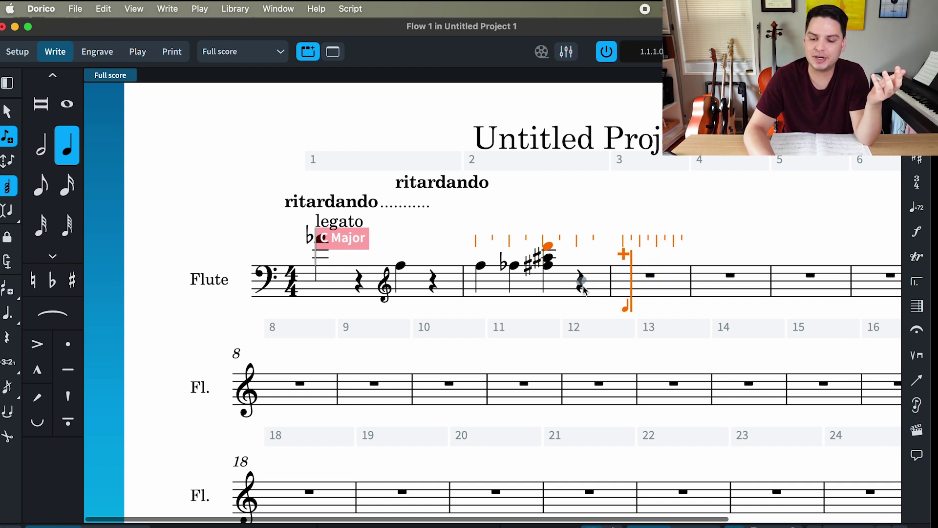
pyautogui.press('d')
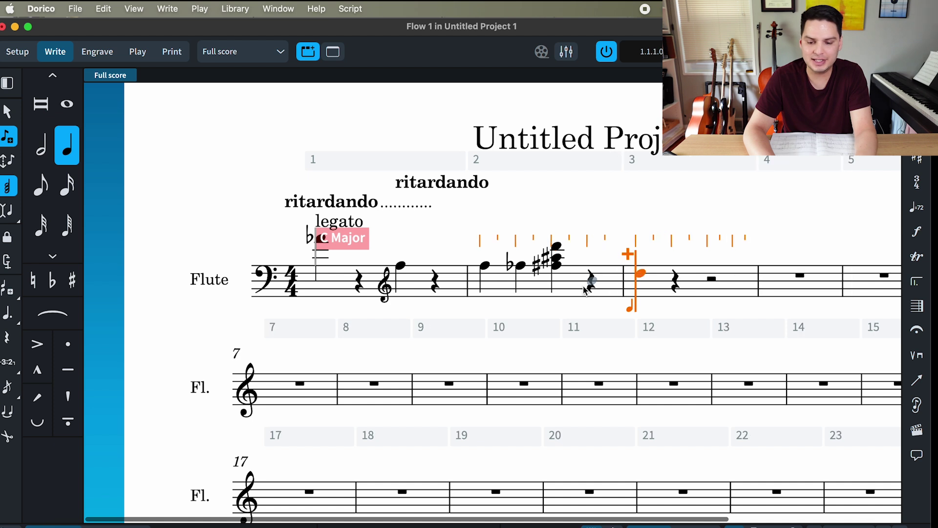
pyautogui.press('f')
pyautogui.press('a')
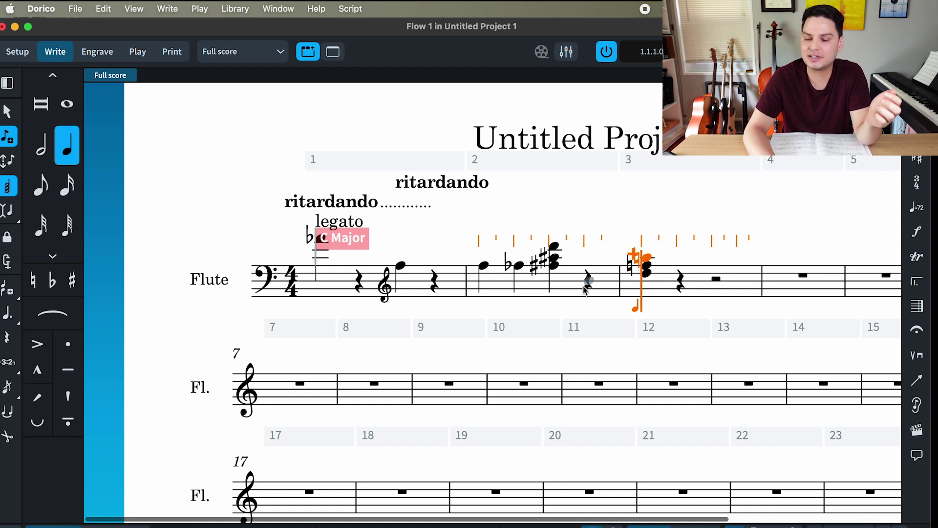
# - Move the note input caret back and forth between the downbeats of the opening bars, finishing at the start of bar 1
pyautogui.press('Right')
pyautogui.press('Right')
pyautogui.press('Right')
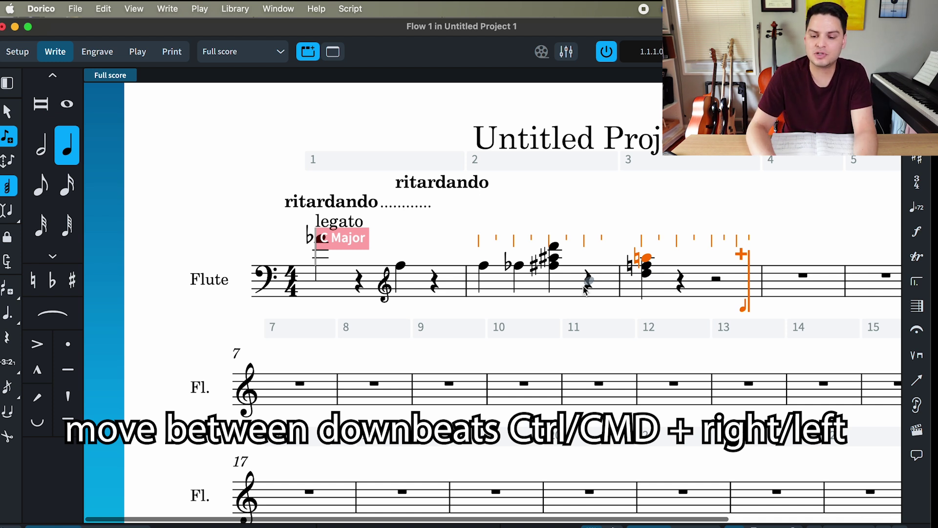
pyautogui.press('super+Left')
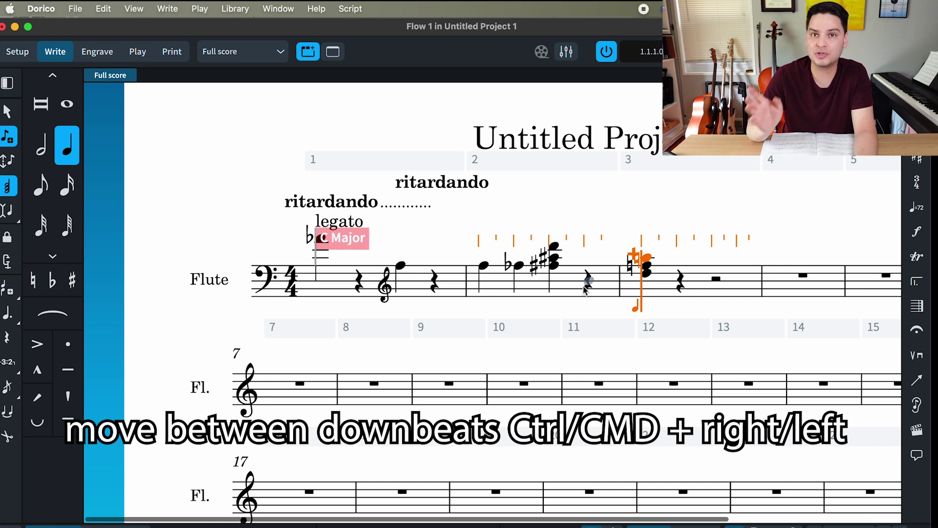
pyautogui.press('super+Left')
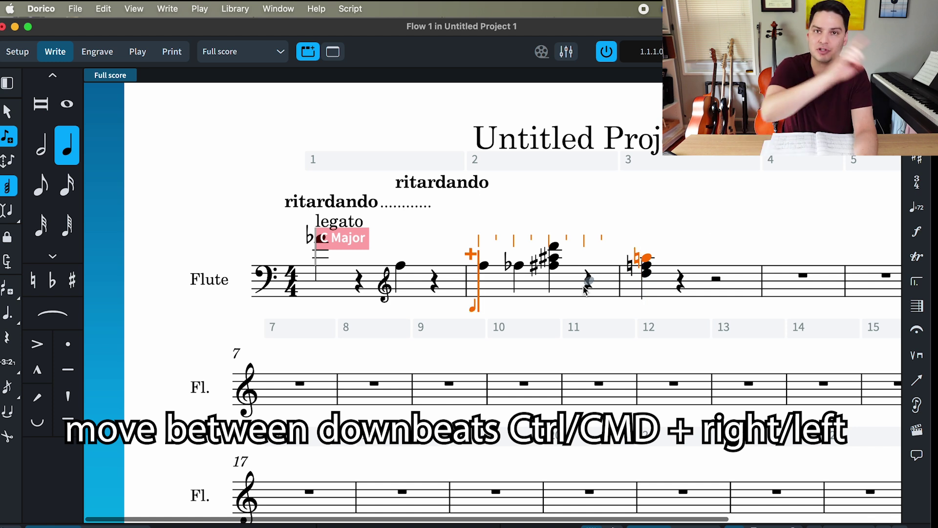
pyautogui.press('super+Left')
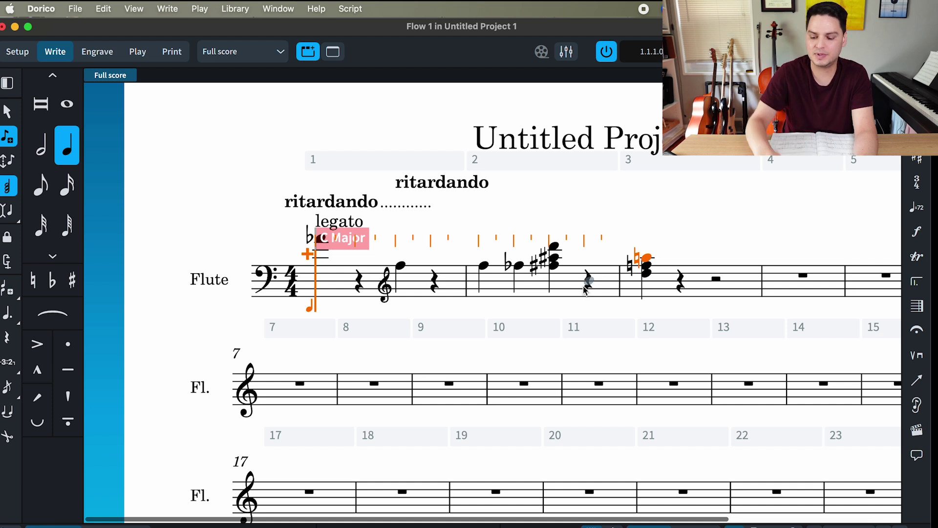
pyautogui.press('super+Right')
pyautogui.press('super+Right')
pyautogui.press('super+Right')
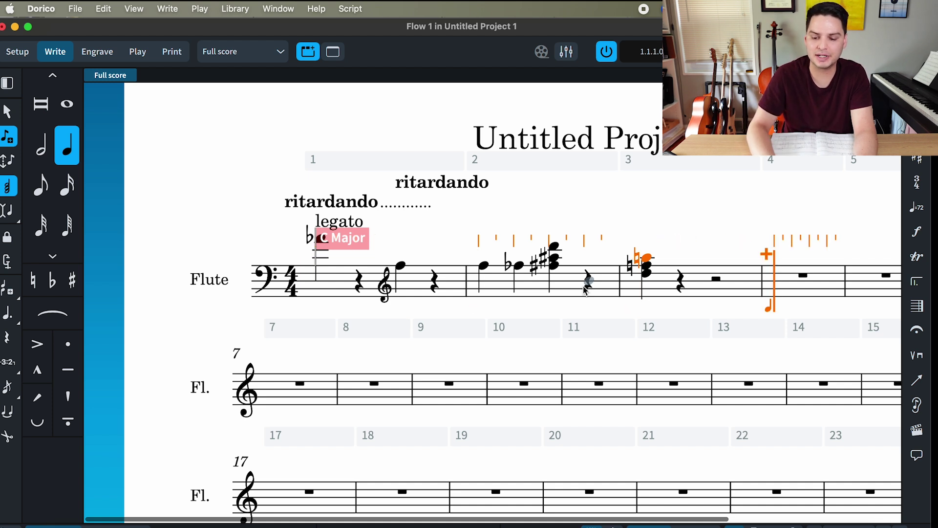
pyautogui.press('super+Right')
pyautogui.press('super+Left')
pyautogui.press('super+Left')
pyautogui.press('super+Left')
pyautogui.press('super+Left')
pyautogui.press('super+Right')
pyautogui.press('super+Right')
pyautogui.press('super+Right')
pyautogui.press('super+Left')
pyautogui.press('super+Left')
pyautogui.press('super+Left')
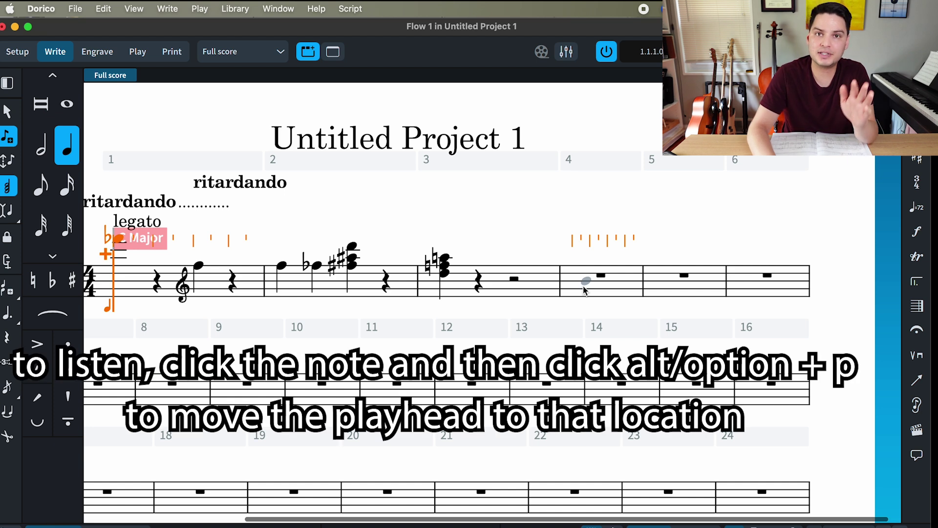
# - Leave note input and play the score from the first note of bar 1 into bar 2, lowering the volume
pyautogui.press('Escape')
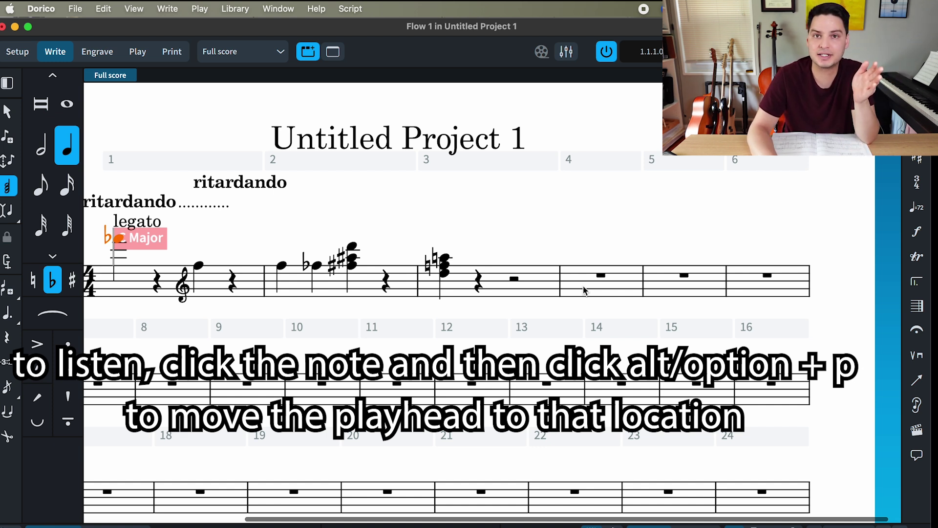
pyautogui.press('space')
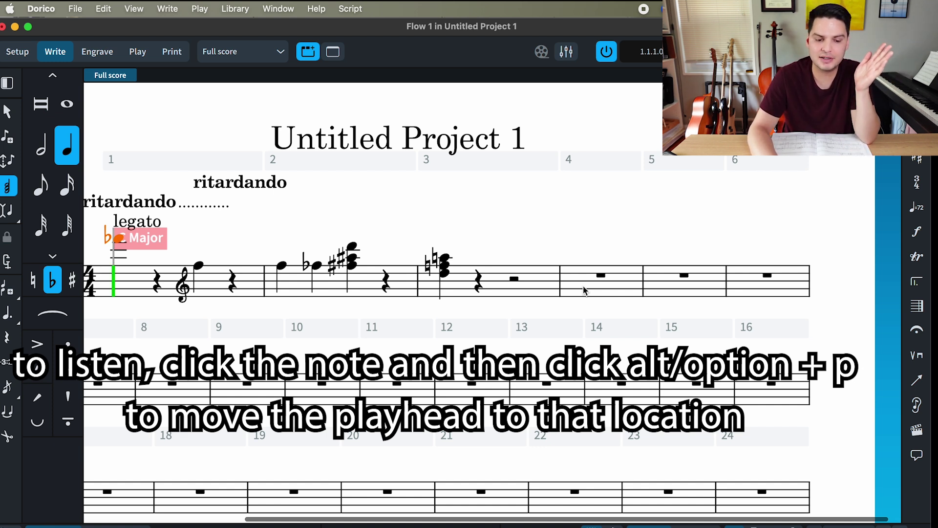
pyautogui.press('XF86AudioLowerVolume')
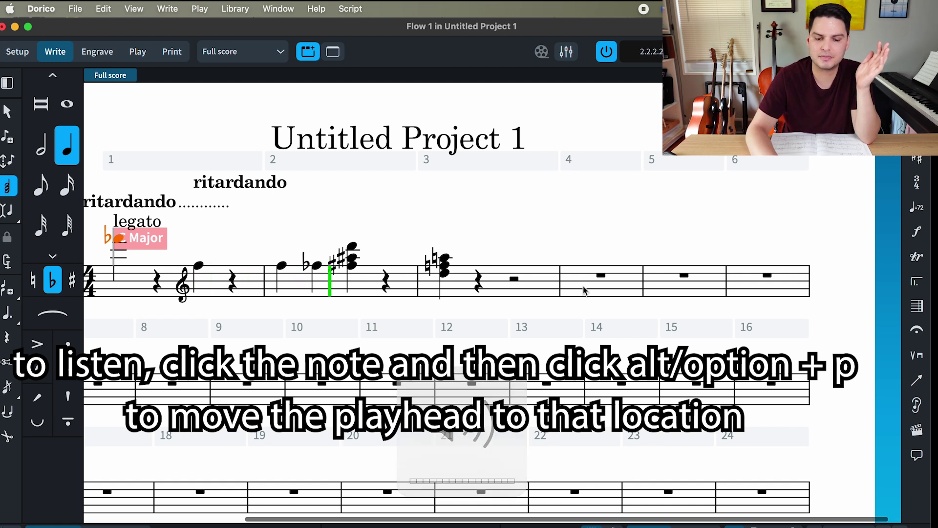
pyautogui.press('space')
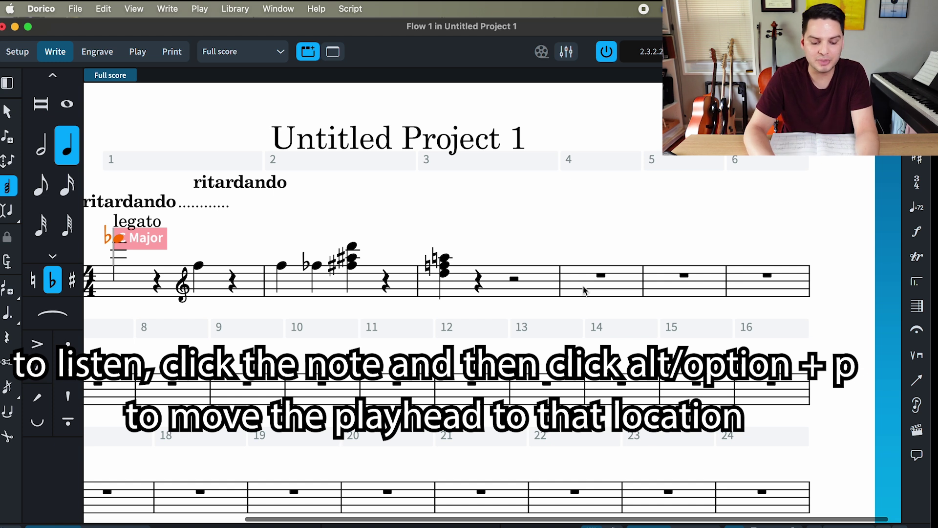
# - Select the F-sharp on beat 3 of bar 2, move the playhead to it and play back from there
pyautogui.press('Right')
pyautogui.press('Right')
pyautogui.press('Right')
pyautogui.press('Right')
pyautogui.press('Right')
pyautogui.press('Right')
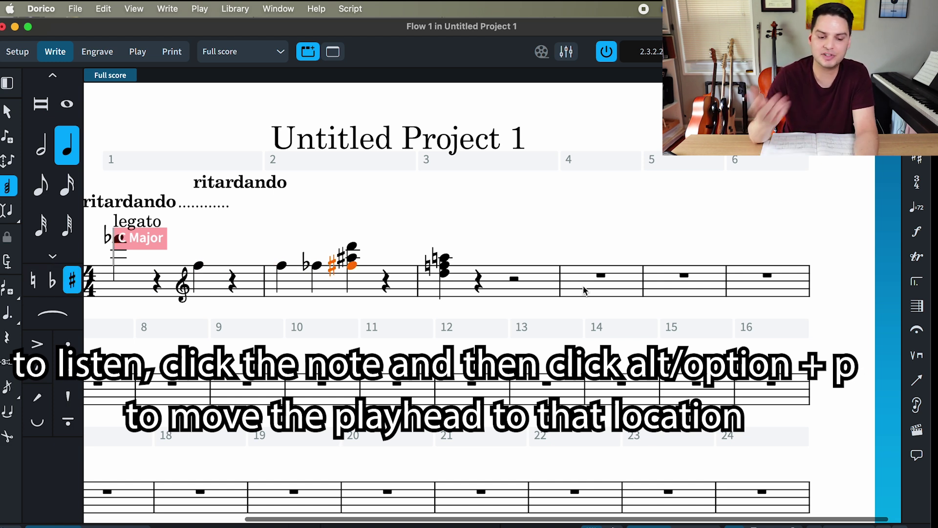
pyautogui.hscroll(-2, 585, 290)
pyautogui.hscroll(-2, 585, 291)
pyautogui.hotkey('alt', 'p')
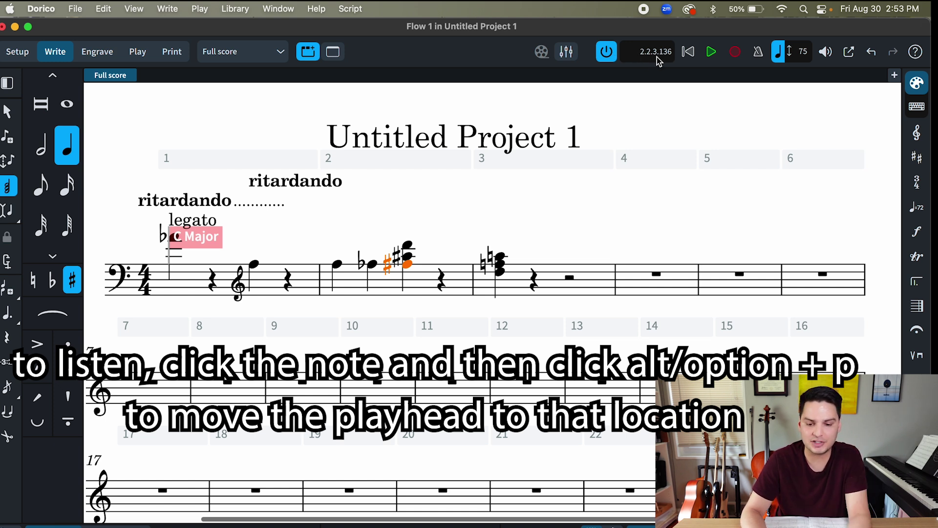
pyautogui.press('space')
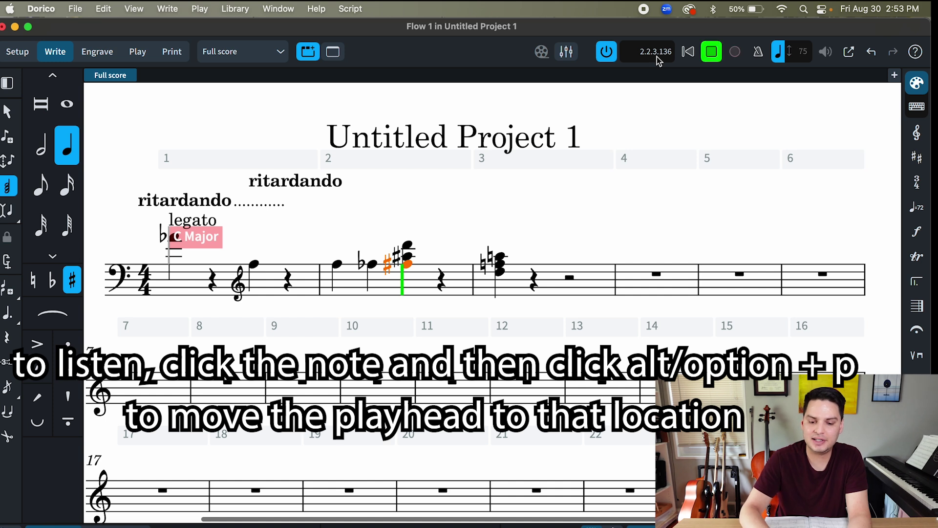
pyautogui.press('space')
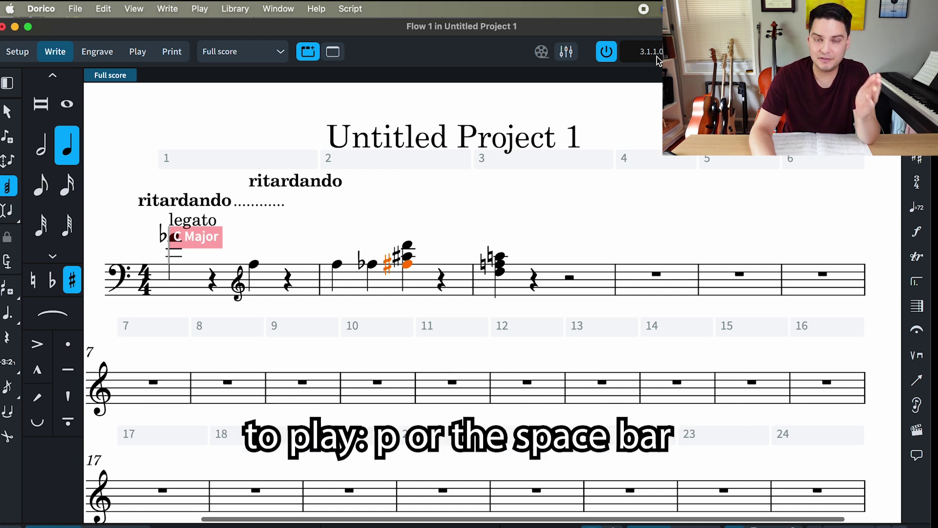
pyautogui.press('p')
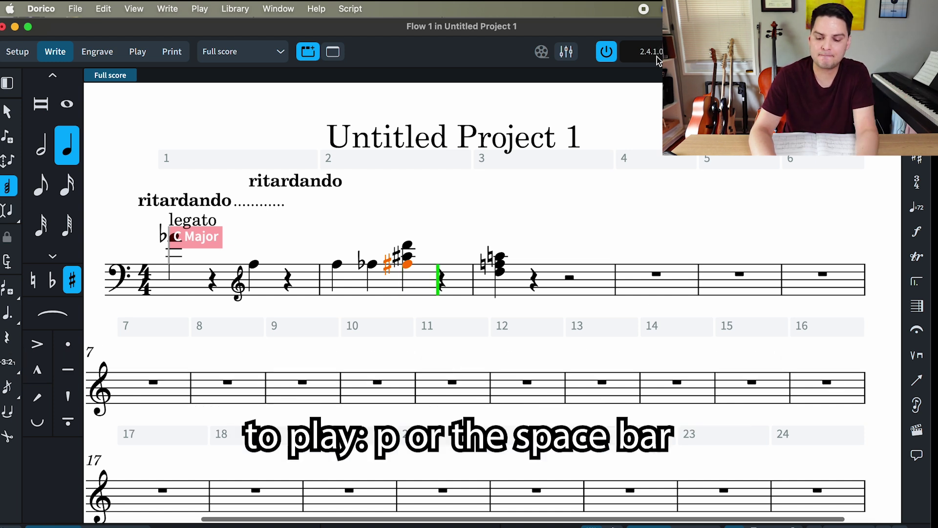
pyautogui.press('space')
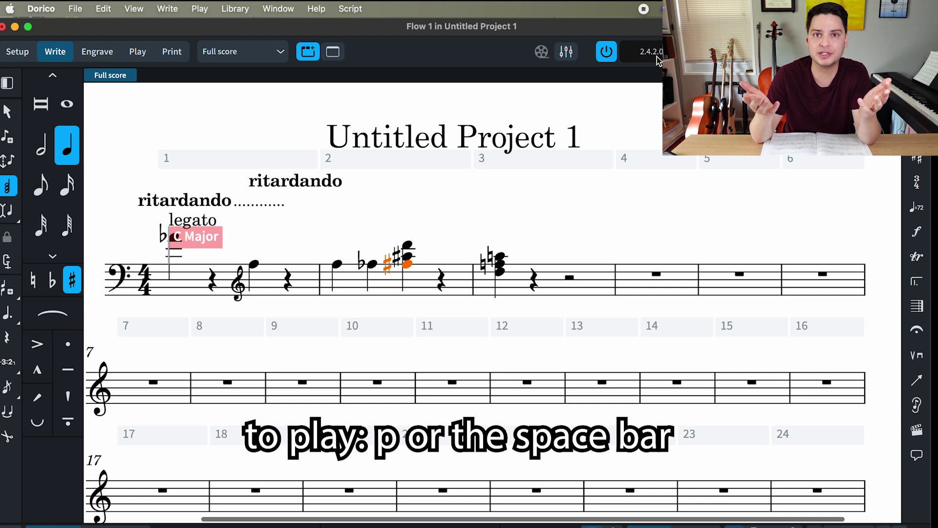
# - Step the selection through the notes and rests of bars 1 and 2, finishing on the F-sharp on beat 3
pyautogui.press('Left')
pyautogui.press('Left')
pyautogui.press('Left')
pyautogui.press('Left')
pyautogui.press('Left')
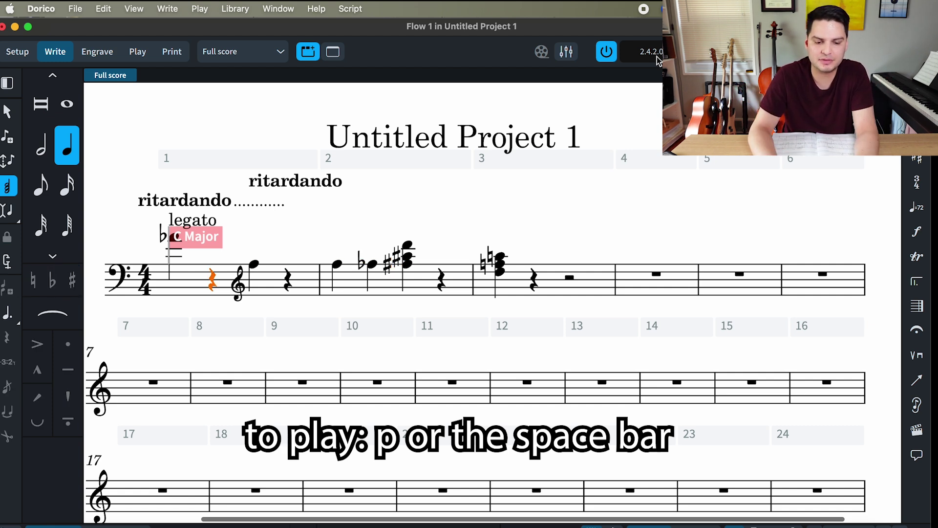
pyautogui.press('Right')
pyautogui.press('Right')
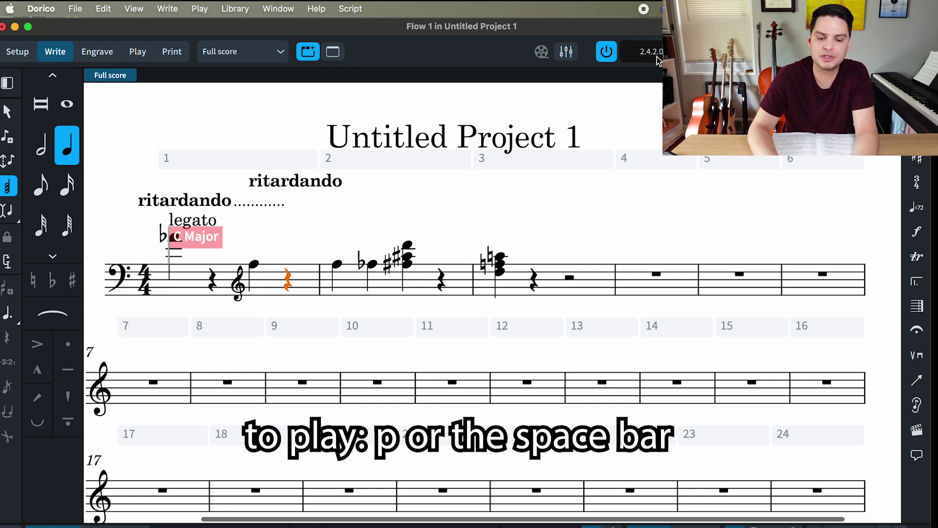
pyautogui.press('Right')
pyautogui.press('Right')
pyautogui.press('Left')
pyautogui.press('Right')
pyautogui.press('Right')
pyautogui.press('Right')
pyautogui.press('Left')
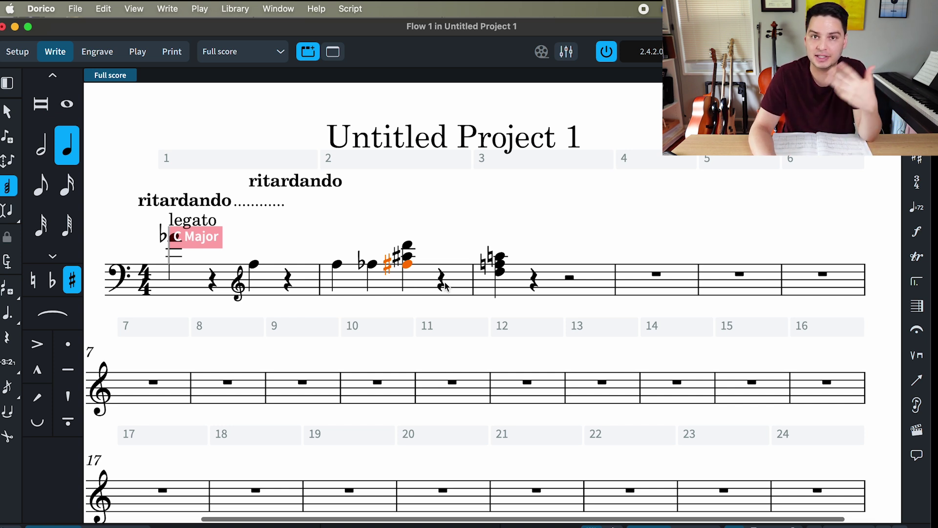
# - Restart note input at the F-sharp in bar 2's chord and move that note forward by an eighth note
pyautogui.hotkey('shift', 'n')
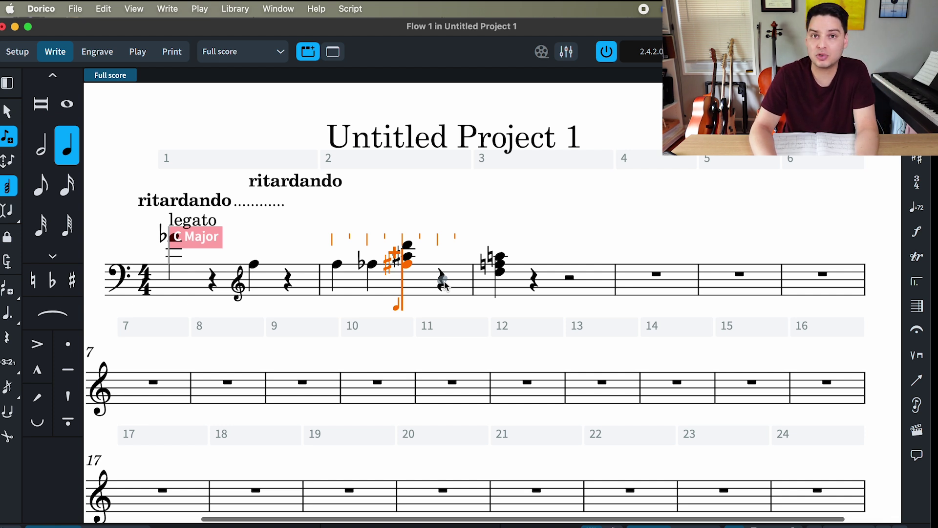
pyautogui.hotkey('alt', 'Right')
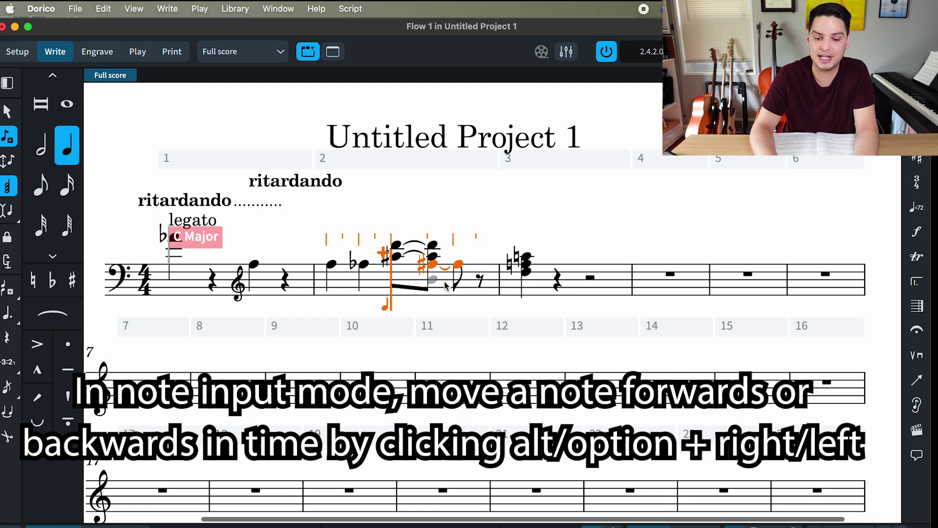
pyautogui.hotkey('alt', 'Left')
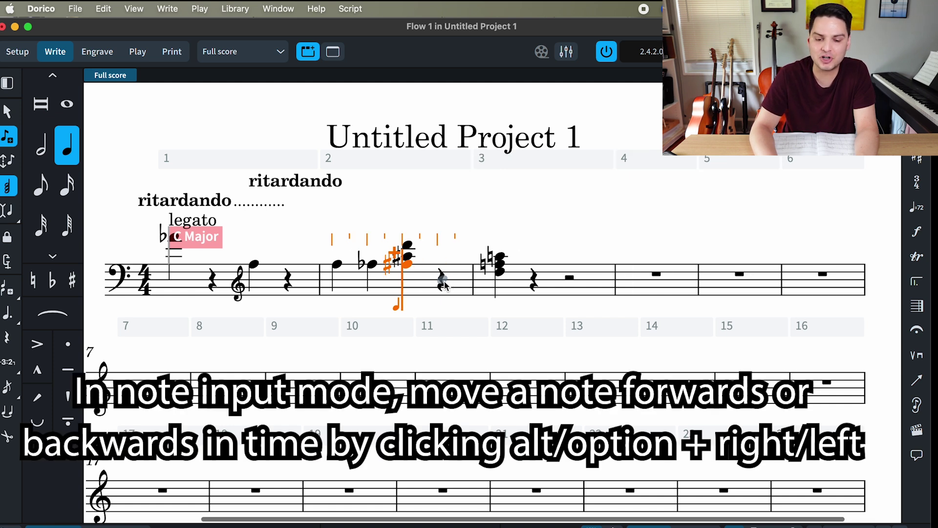
pyautogui.hotkey('alt', 'Right')
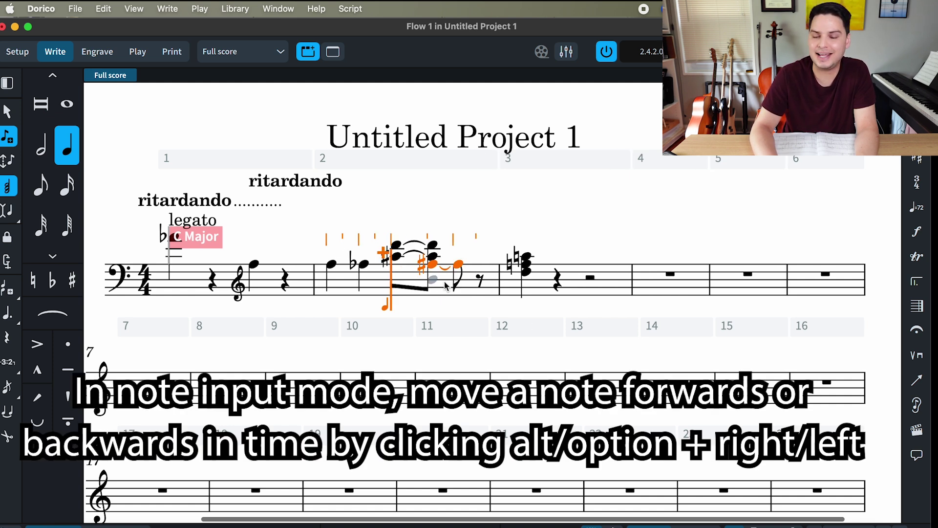
# - Move the F-sharp back by an eighth note to beat 3 of bar 2, advance the caret to bar 3 and leave note input
pyautogui.hotkey('alt', 'Left')
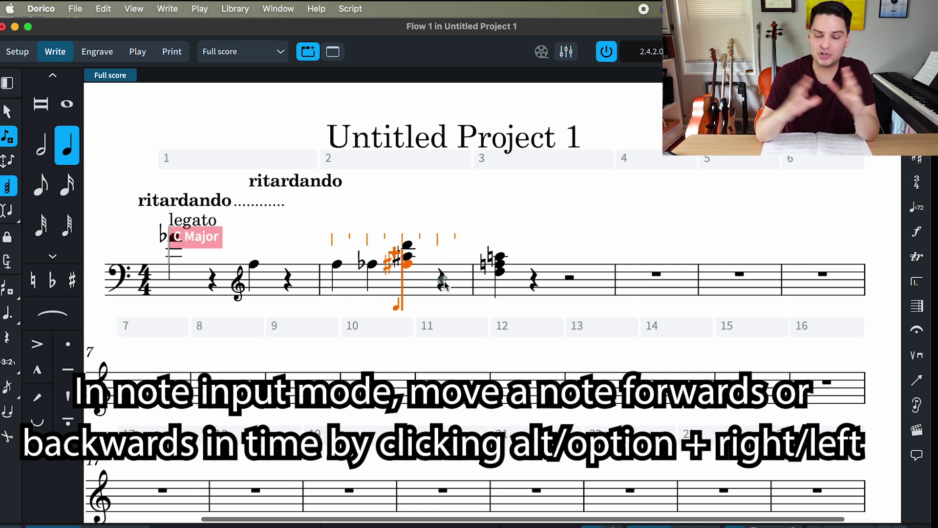
pyautogui.hotkey('alt', 'Right')
pyautogui.hotkey('alt', 'Right')
pyautogui.hotkey('alt', 'Right')
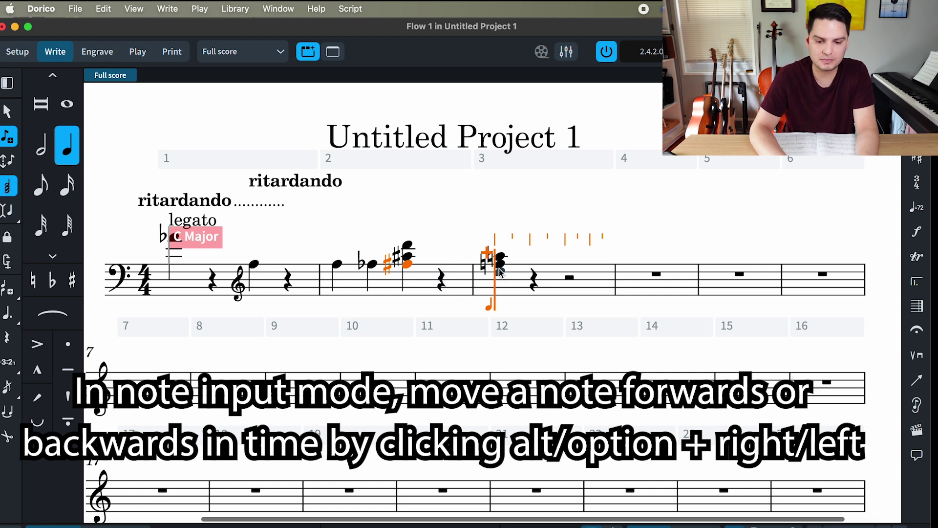
pyautogui.press('Escape')
# - Select the three-note chord in bar 3 and shift it forward by an eighth note and back, twice
pyautogui.moveTo(481, 240); pyautogui.dragTo(532, 288)
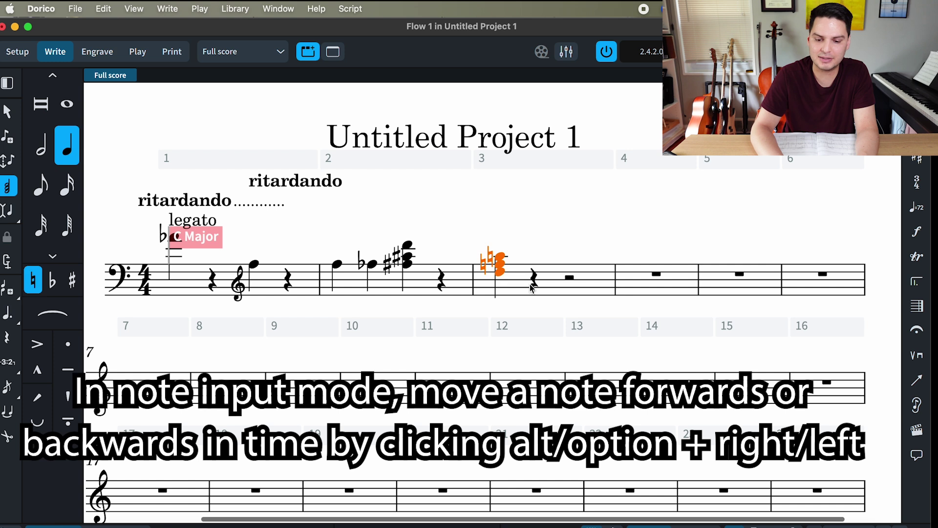
pyautogui.hotkey('alt', 'Right')
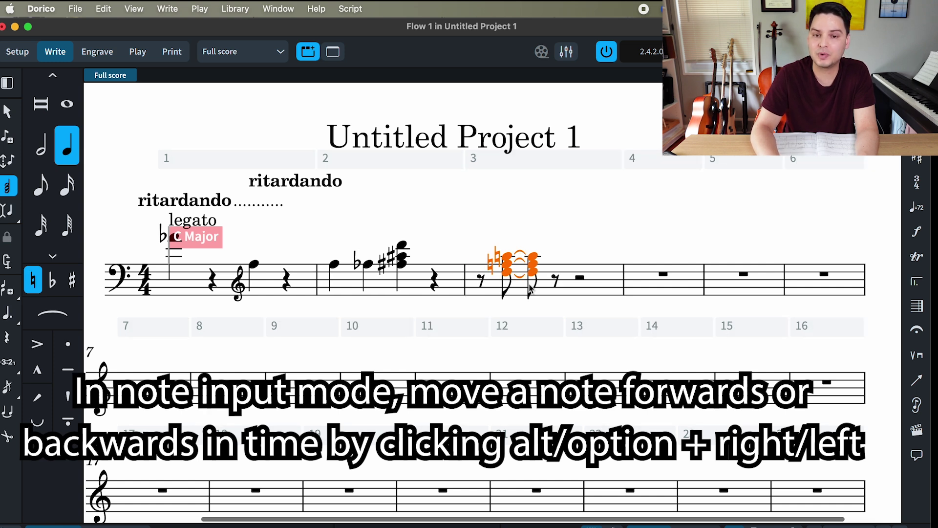
pyautogui.hotkey('alt', 'Left')
pyautogui.hotkey('alt', 'Right')
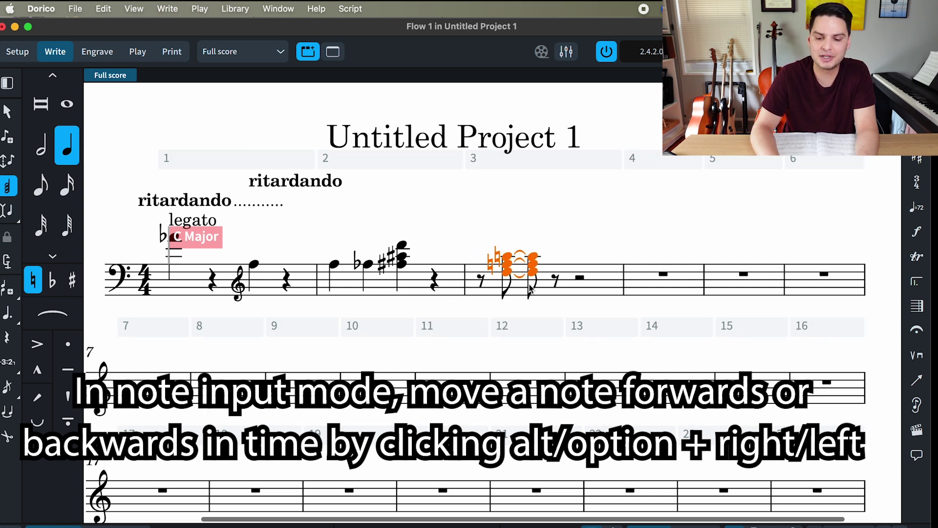
pyautogui.hotkey('alt', 'Left')
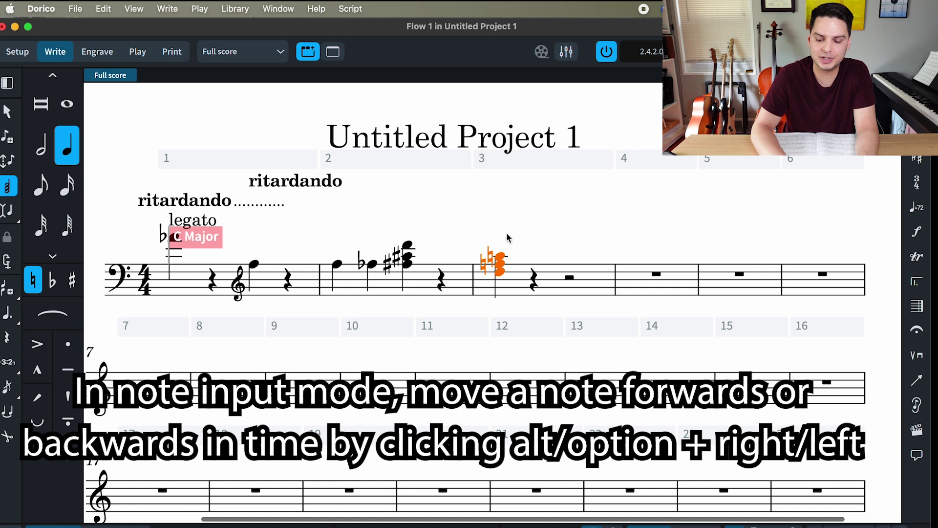
# - Outside note input, shift the bar 3 chord forward through several eighth-note positions and return it to beat 1
pyautogui.hotkey('shift', 'n')
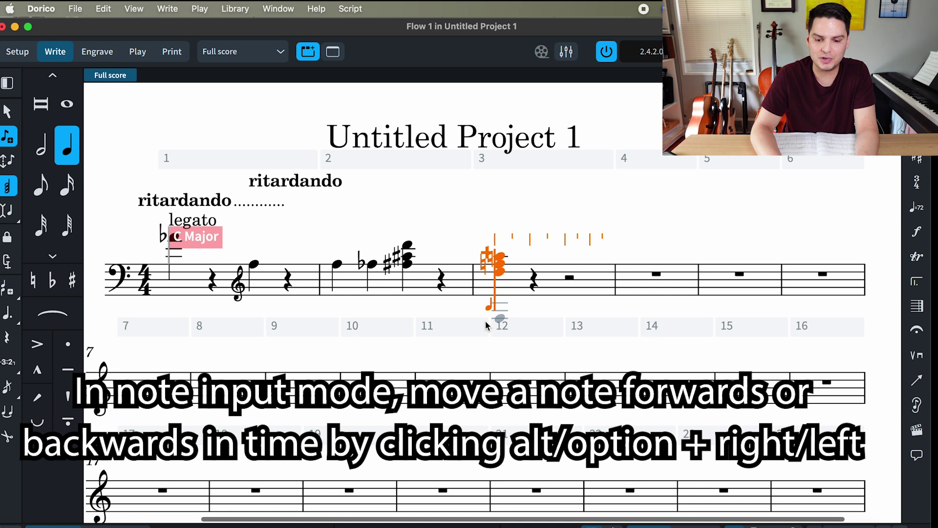
pyautogui.press('Escape')
pyautogui.hotkey('alt', 'Right')
pyautogui.hotkey('alt', 'Right')
pyautogui.hotkey('alt', 'Right')
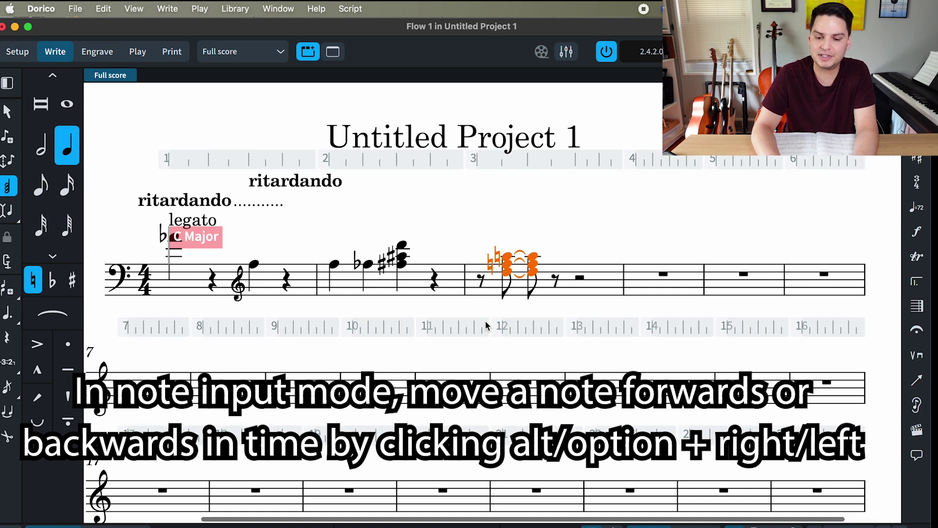
pyautogui.hotkey('alt', 'Right')
pyautogui.hotkey('alt', 'Right')
pyautogui.hotkey('alt', 'Left')
pyautogui.hotkey('alt', 'Left')
pyautogui.hotkey('alt', 'Left')
pyautogui.hotkey('alt', 'Left')
pyautogui.hotkey('alt', 'Left')
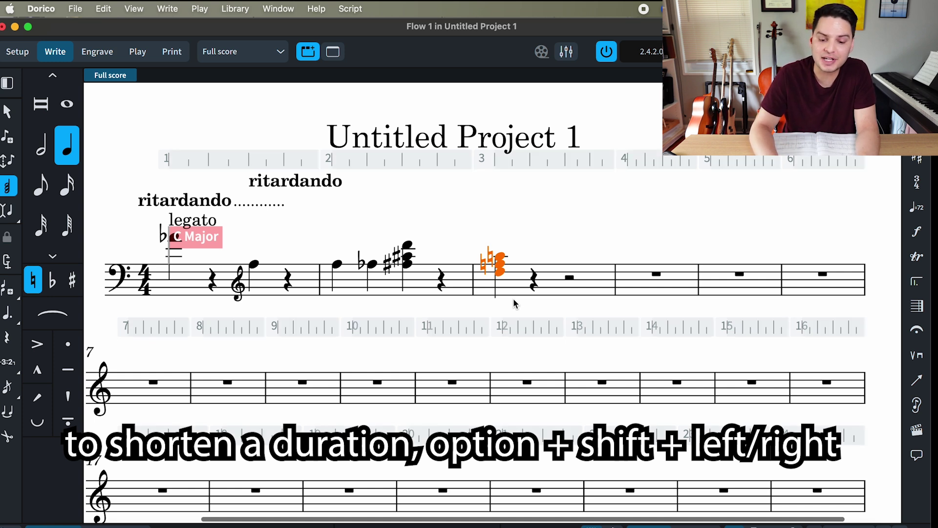
# - Shorten the bar 3 chord by one step, restore it to a quarter note, and start and leave note input
pyautogui.hotkey('alt', 'shift', 'Left')
pyautogui.hotkey('alt', 'shift', 'Right')
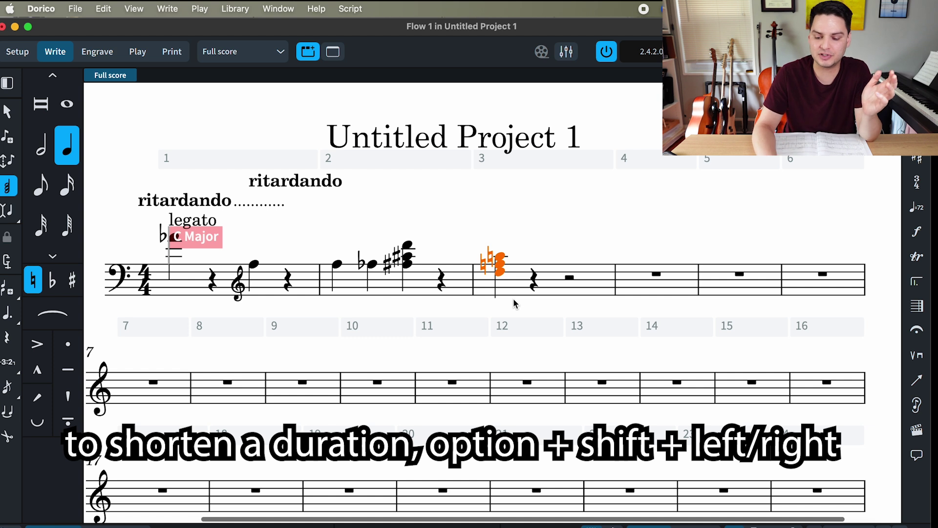
pyautogui.hotkey('shift', 'n')
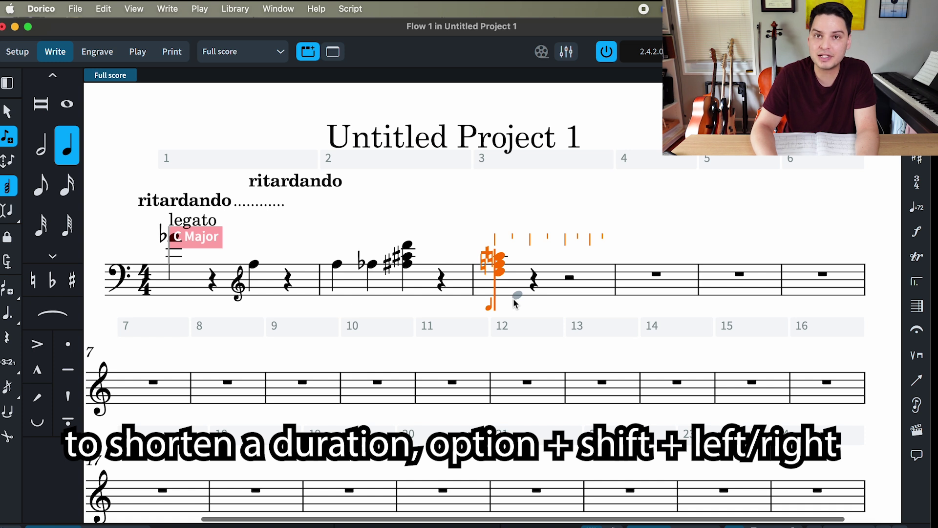
pyautogui.press('Escape')
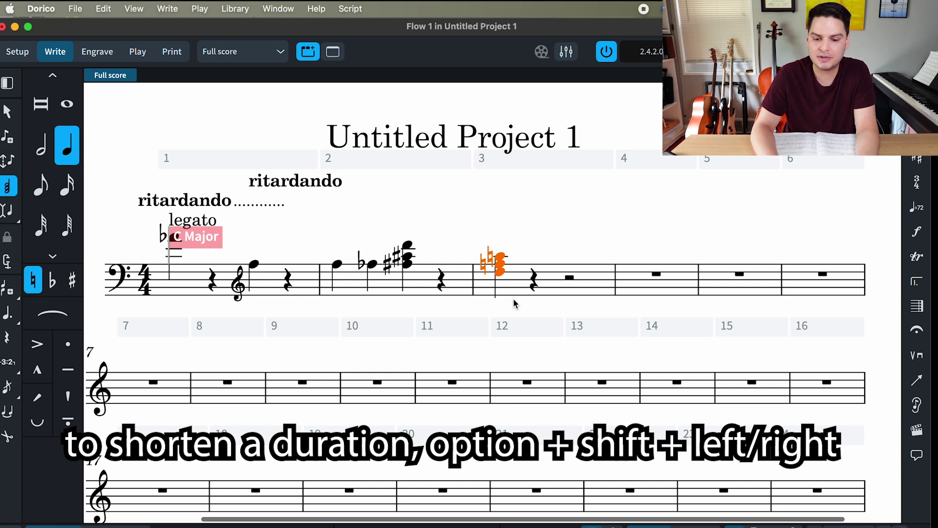
# - Lengthen the bar 3 chord in eighth-note steps up to a whole note
pyautogui.hotkey('alt', 'shift', 'Right')
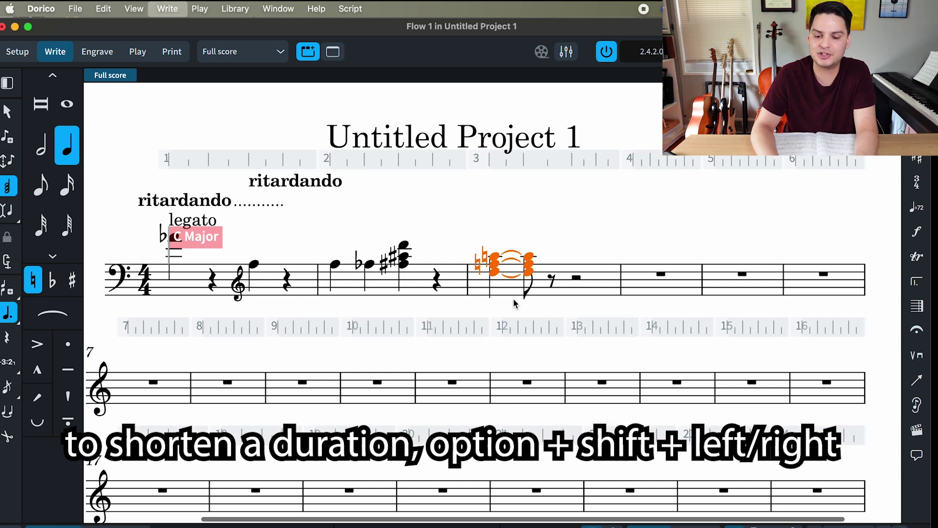
pyautogui.hotkey('alt', 'shift', 'Right')
pyautogui.hotkey('alt', 'shift', 'Right')
pyautogui.hotkey('alt', 'shift', 'Right')
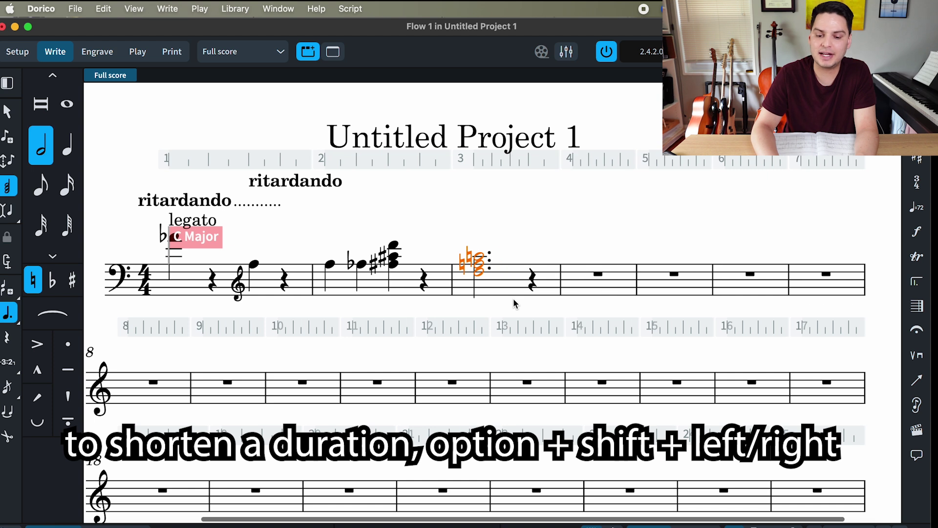
pyautogui.hotkey('alt', 'shift', 'Right')
pyautogui.hotkey('alt', 'shift', 'Right')
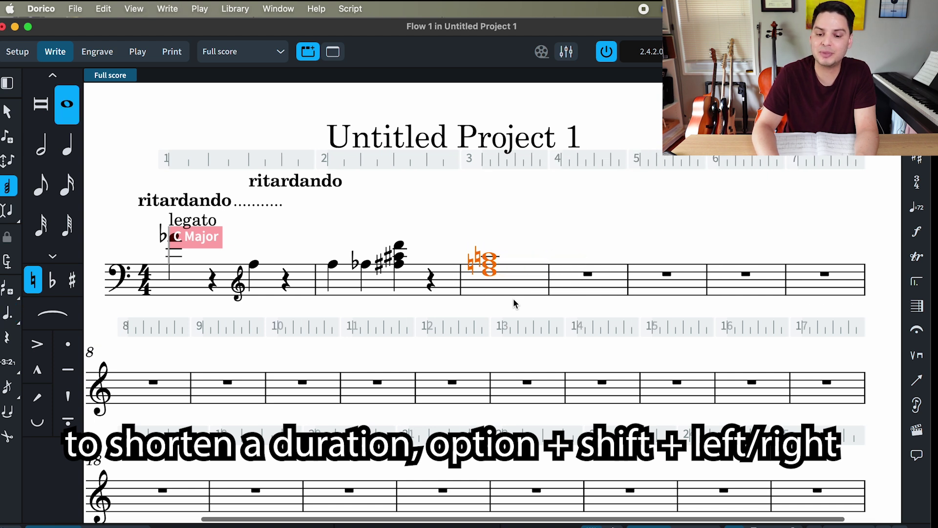
# - Extend the bar 3 chord further, and shorten it in eighth-note steps back to a quarter note
pyautogui.hotkey('alt', 'shift', 'Right')
pyautogui.hotkey('alt', 'shift', 'Right')
pyautogui.hotkey('alt', 'shift', 'Left')
pyautogui.hotkey('alt', 'shift', 'Left')
pyautogui.hotkey('alt', 'shift', 'Left')
pyautogui.hotkey('alt', 'shift', 'Left')
pyautogui.hotkey('alt', 'shift', 'Left')
pyautogui.hotkey('alt', 'shift', 'Left')
pyautogui.hotkey('alt', 'shift', 'Left')
pyautogui.hotkey('alt', 'shift', 'Left')
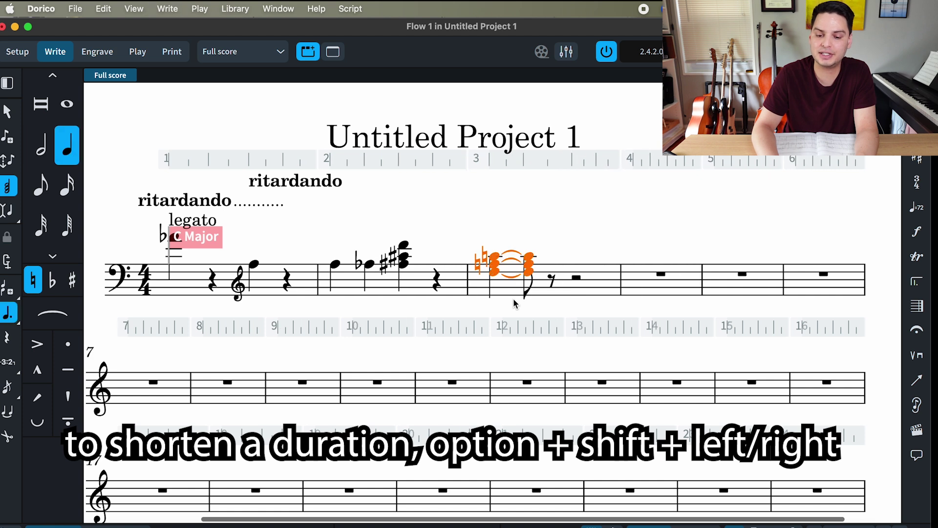
pyautogui.hotkey('alt', 'shift', 'Left')
pyautogui.hotkey('alt', 'shift', 'Right')
pyautogui.hotkey('alt', 'shift', 'Right')
pyautogui.hotkey('alt', 'shift', 'Left')
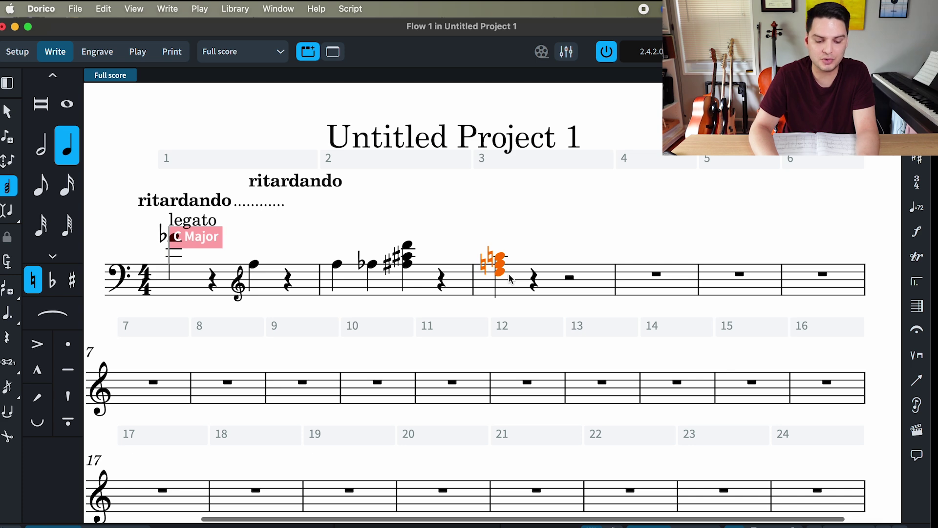
# - Add a second solo player with a flute in Setup mode and return to Write mode
pyautogui.press('super+1')
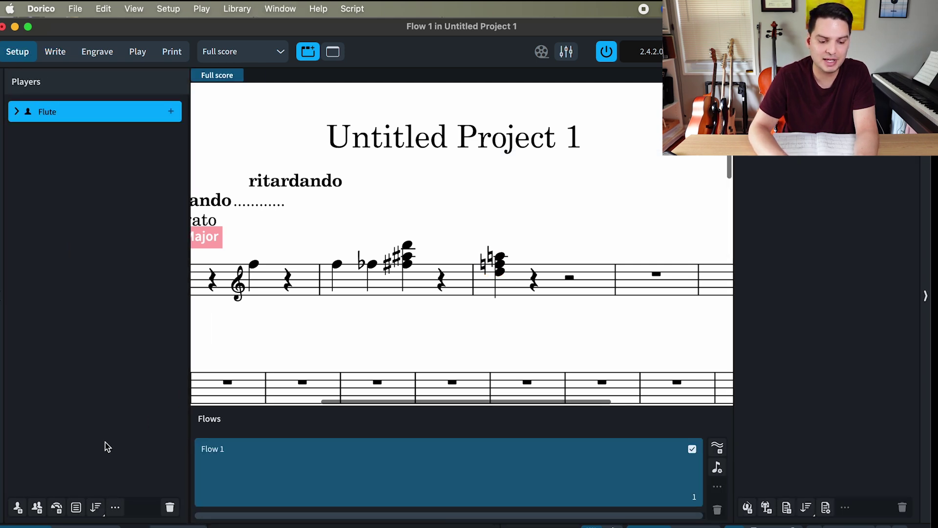
pyautogui.click(18, 507)
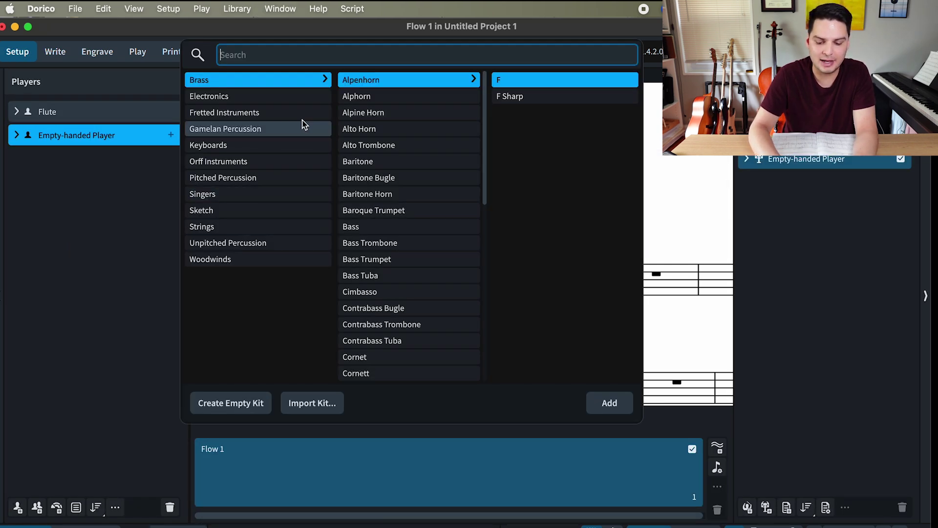
pyautogui.write('flute')
pyautogui.press('Return')
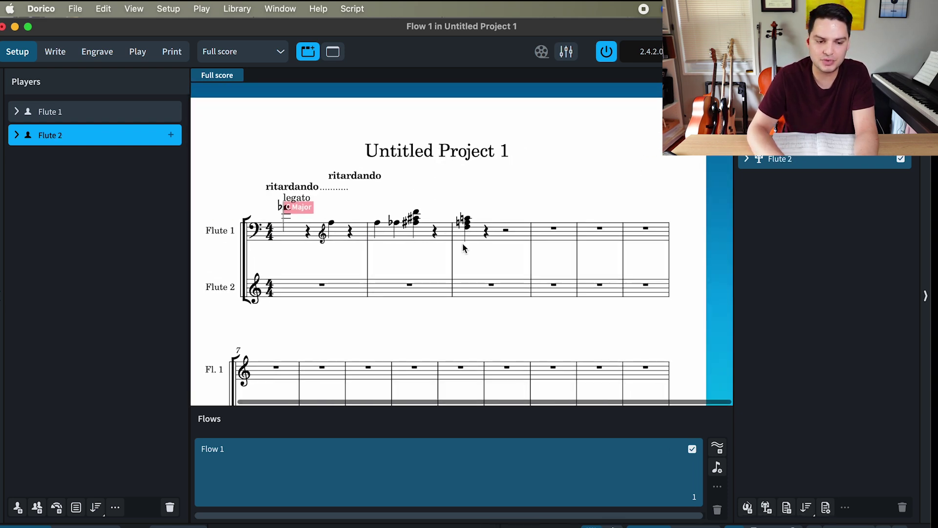
pyautogui.press('super+2')
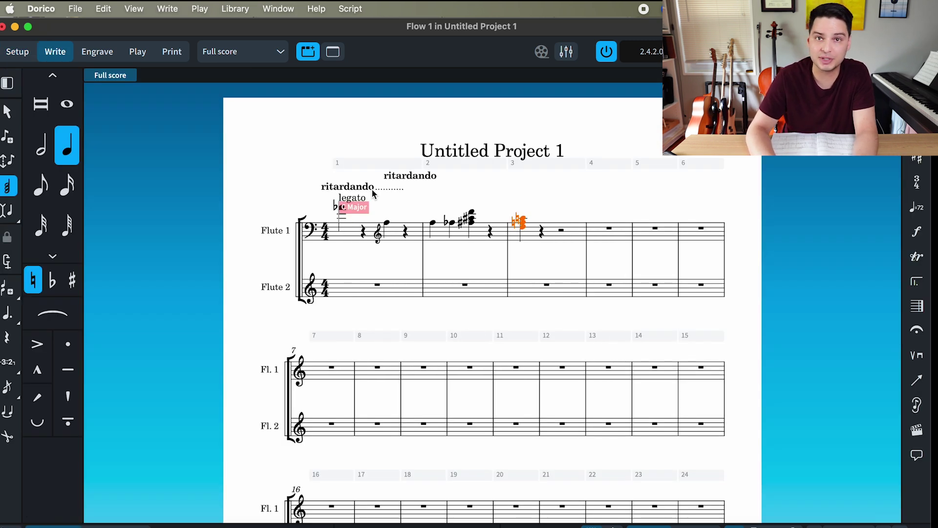
# - Start note input at bar 3 and extend the caret across the Flute 1 and Flute 2 staves
pyautogui.hotkey('shift', 'Down')
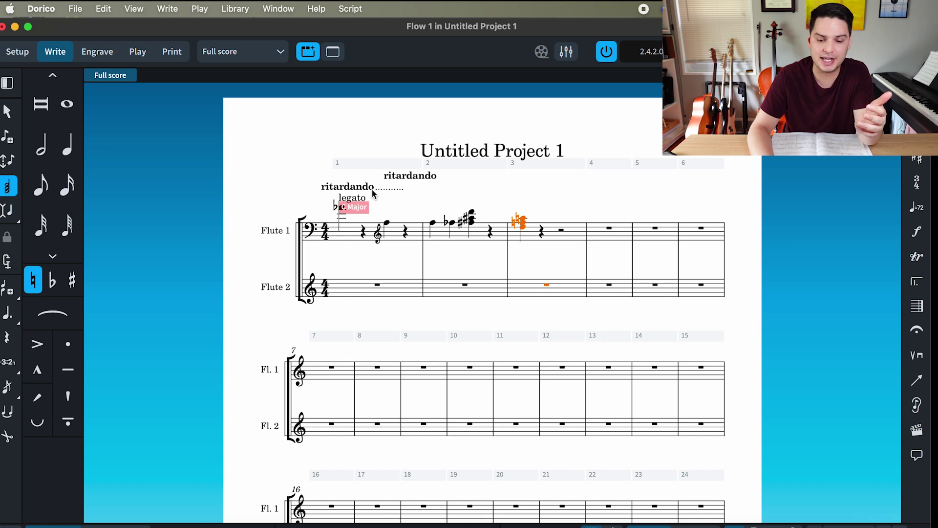
pyautogui.hotkey('shift', 'n')
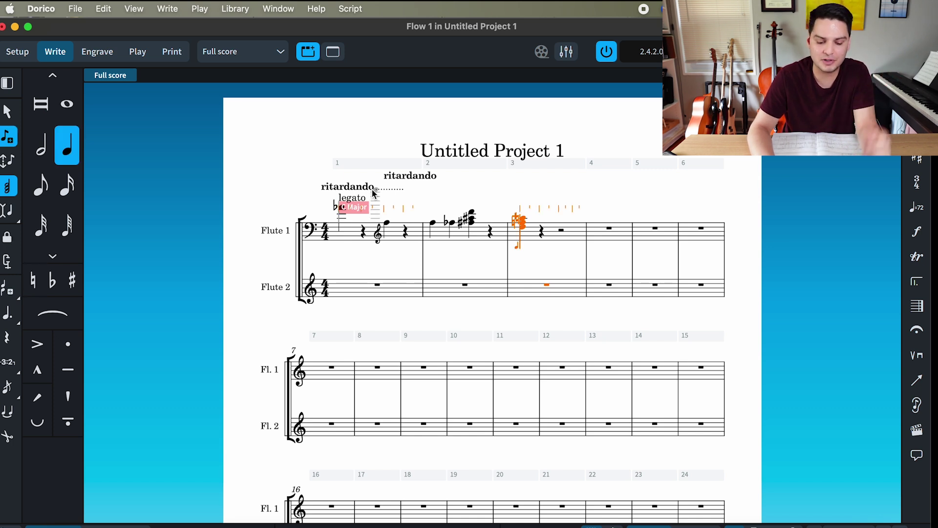
pyautogui.press('Escape')
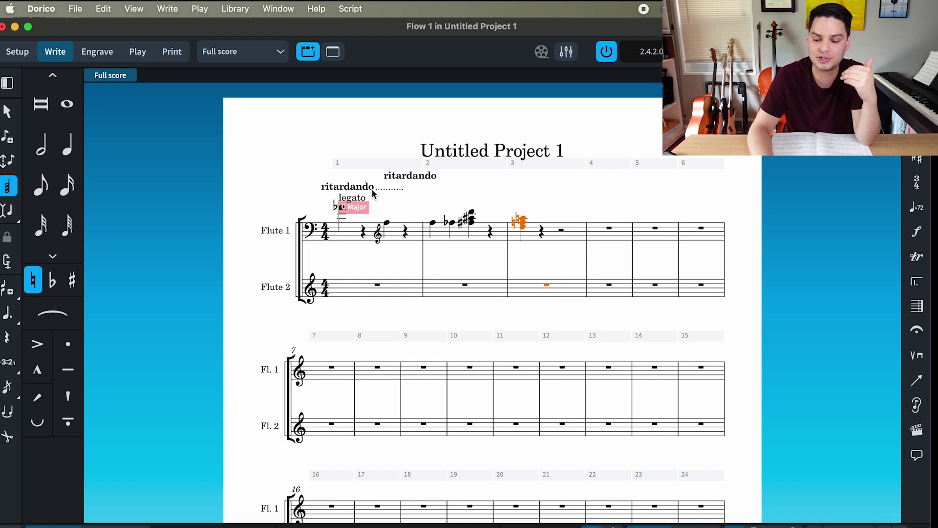
pyautogui.hotkey('shift', 'n')
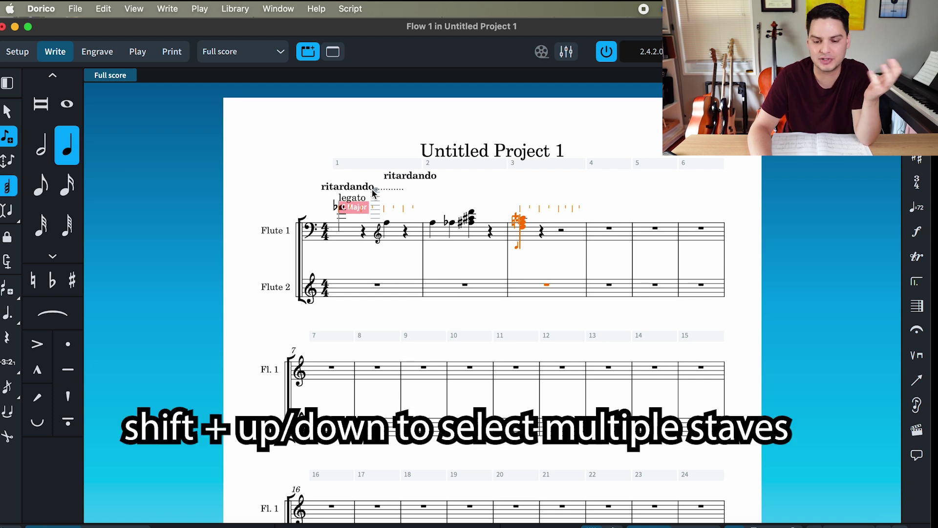
pyautogui.hotkey('shift', 'Down')
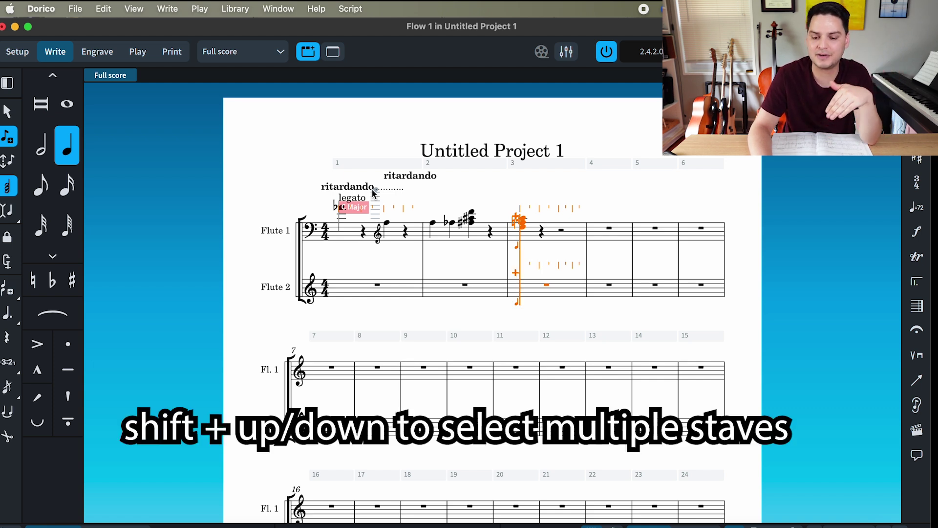
# - Enter four quarter-note Fs in bar 3 on both flute staves at once
pyautogui.press('f')
pyautogui.press('f')
pyautogui.press('f')
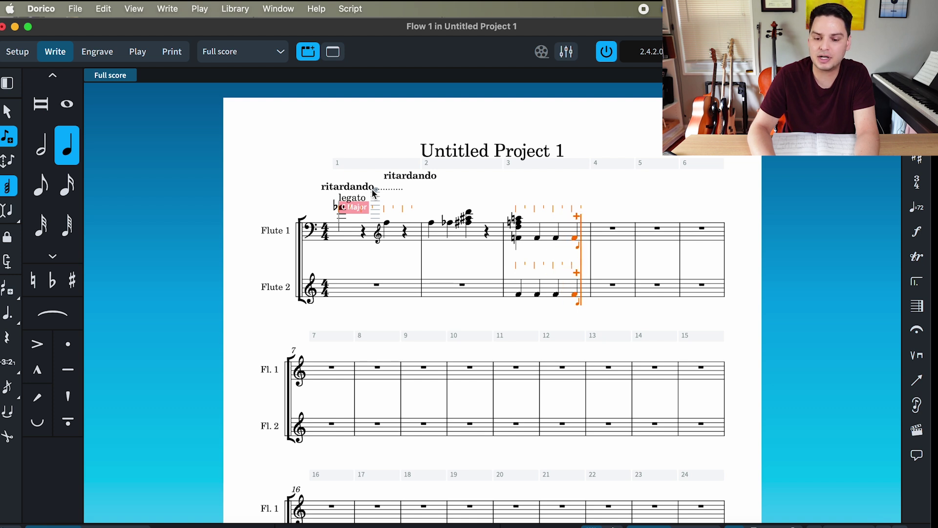
# - Enter overlapping quarter notes F, D, F and G in bar 4 on both flute staves, and leave note input
pyautogui.press('f')
pyautogui.press('d')
pyautogui.press('space')
pyautogui.press('space')
pyautogui.press('f')
pyautogui.press('t')
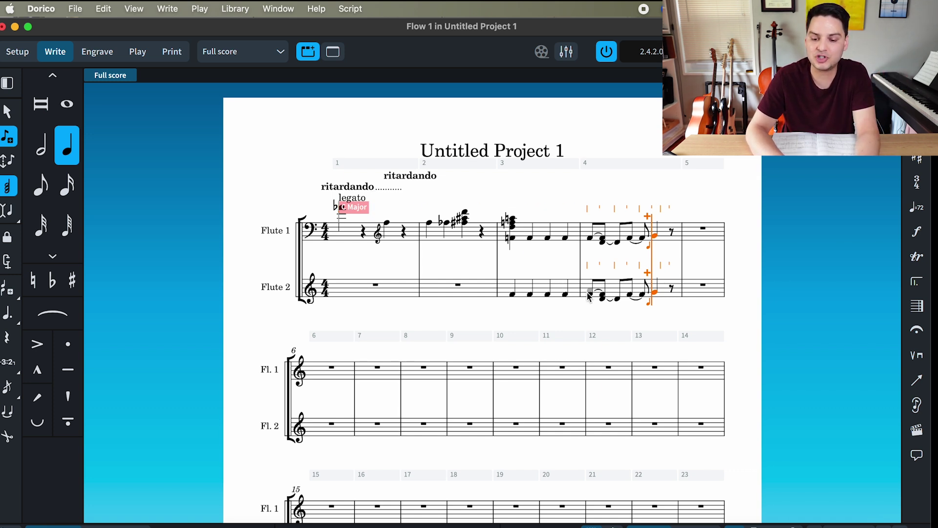
pyautogui.press('Escape')
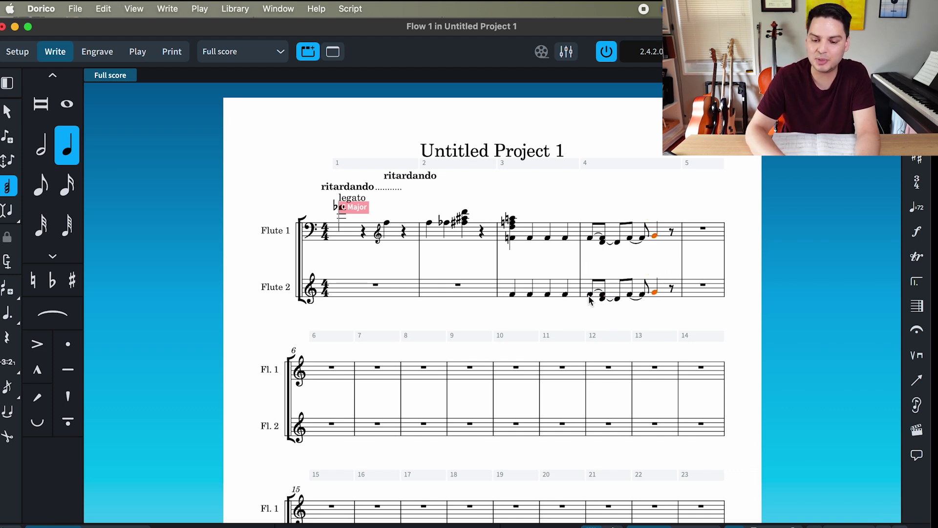
# - Select the tied F at the start of bar 4 in Flute 2 and raise it stepwise to B
pyautogui.click(590, 299)
pyautogui.scroll(5, 596, 307)
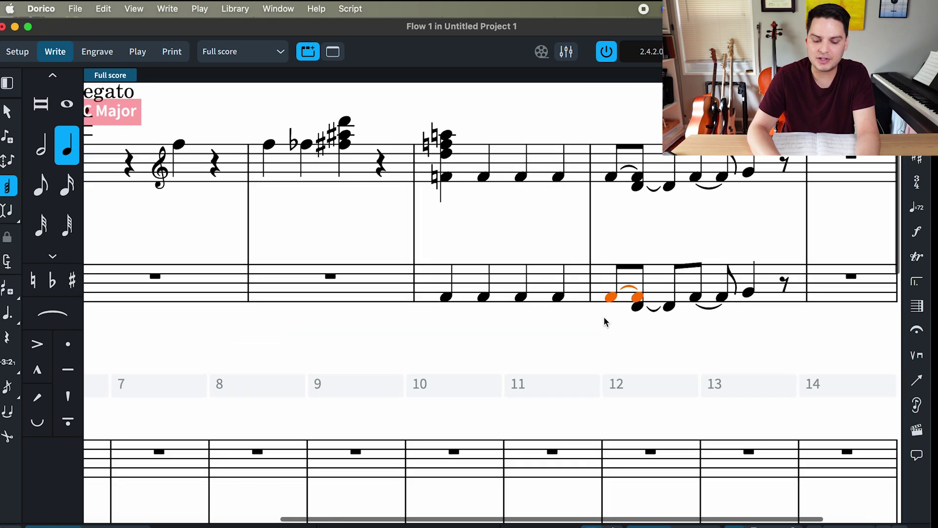
pyautogui.hotkey('alt', 'Up')
pyautogui.hotkey('alt', 'Up')
pyautogui.hotkey('alt', 'Up')
pyautogui.hotkey('alt', 'Up')
pyautogui.hotkey('alt', 'Up')
pyautogui.hotkey('alt', 'Up')
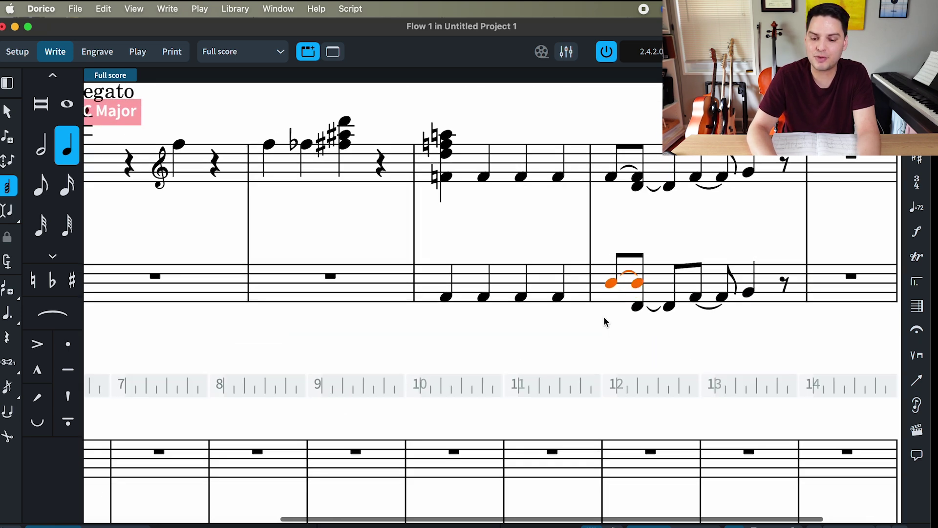
# - Move the selected Flute 2 note down and up again by staff steps, returning it to F
pyautogui.hotkey('alt', 'Down')
pyautogui.hotkey('alt', 'Down')
pyautogui.hotkey('alt', 'Down')
pyautogui.hotkey('alt', 'Down')
pyautogui.hotkey('alt', 'Down')
pyautogui.hotkey('alt', 'Down')
pyautogui.hotkey('alt', 'Up')
pyautogui.hotkey('alt', 'Up')
pyautogui.hotkey('alt', 'Up')
pyautogui.hotkey('alt', 'Up')
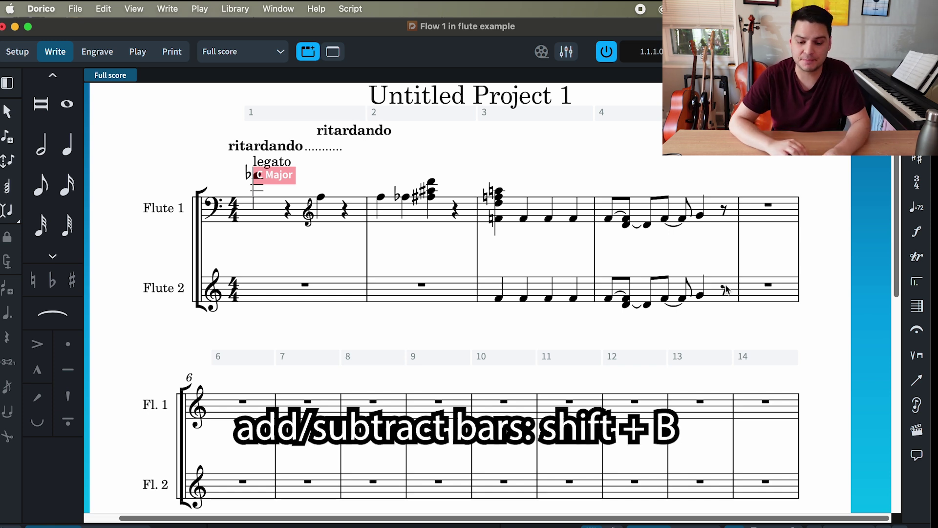
# - Insert 1 empty bar before the bar 3 chord using the bars popover, and clear the selection
pyautogui.click(499, 195)
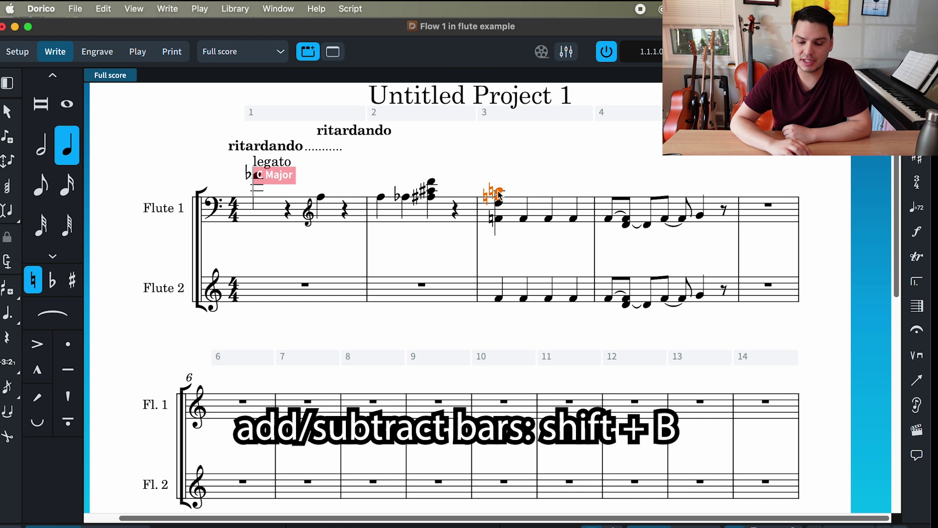
pyautogui.hotkey('shift', 'b')
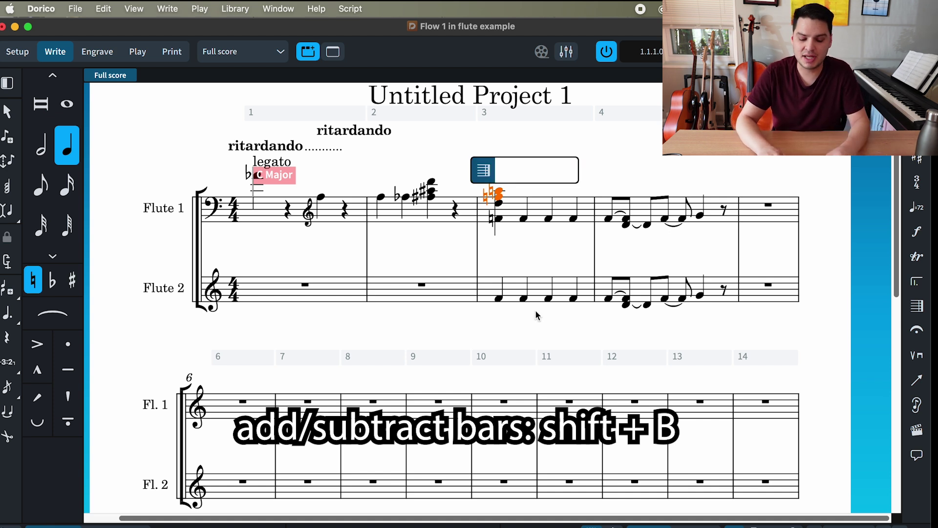
pyautogui.write('1')
pyautogui.press('Return')
pyautogui.press('Escape')
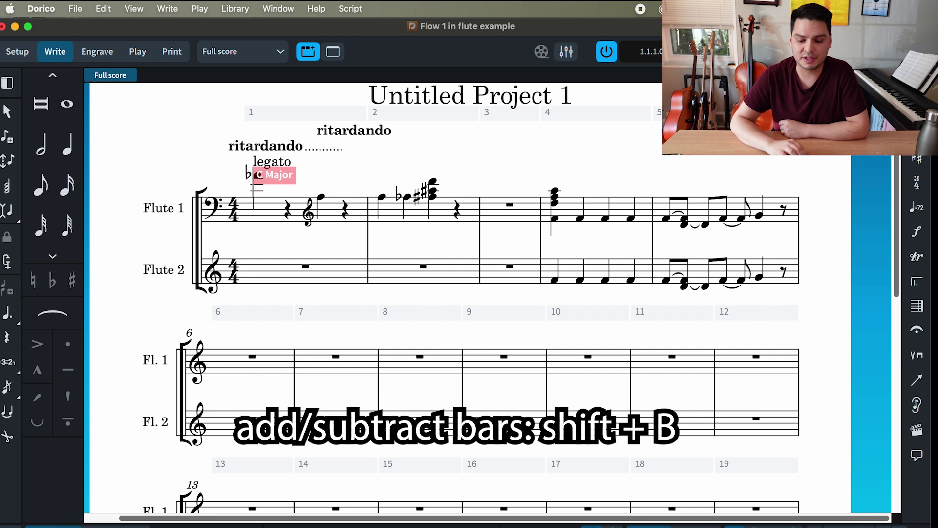
# - Delete the empty bar 3 by entering -1 in the bars popover
pyautogui.click(509, 206)
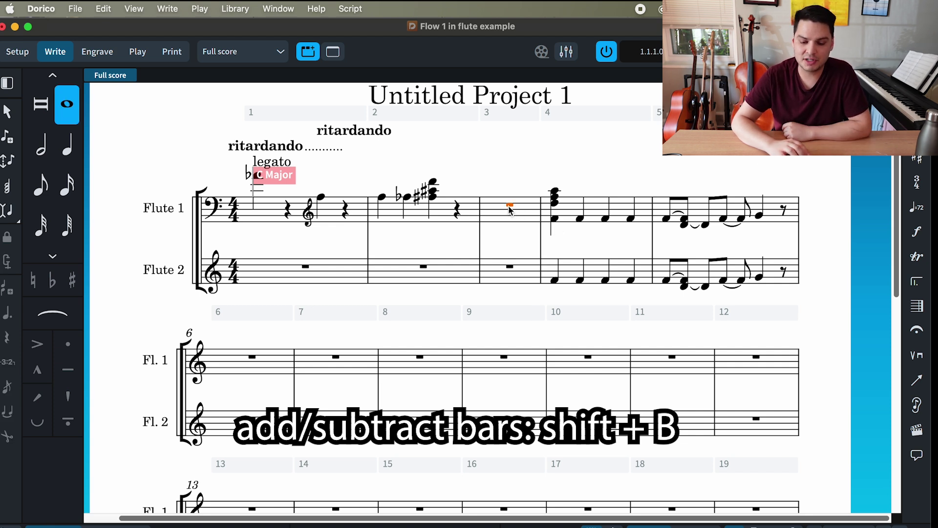
pyautogui.hotkey('shift', 'b')
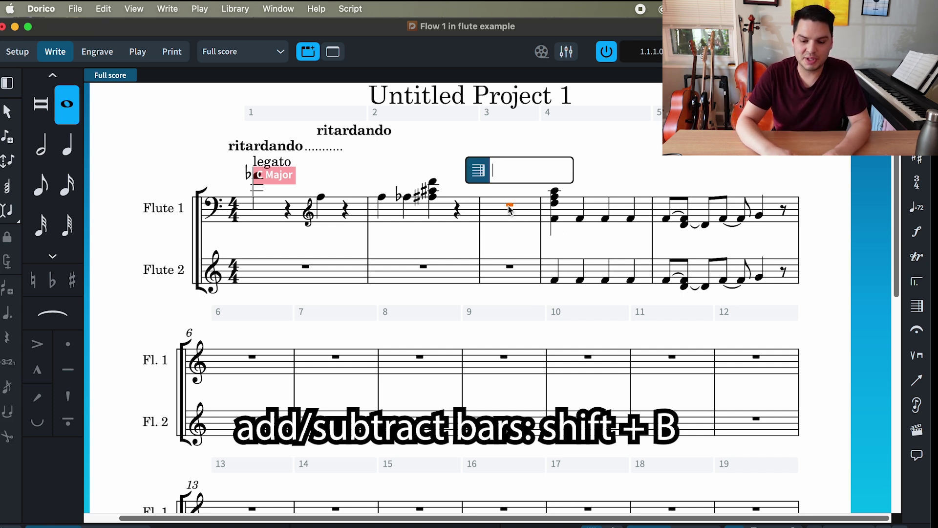
pyautogui.write('-1')
pyautogui.press('Return')
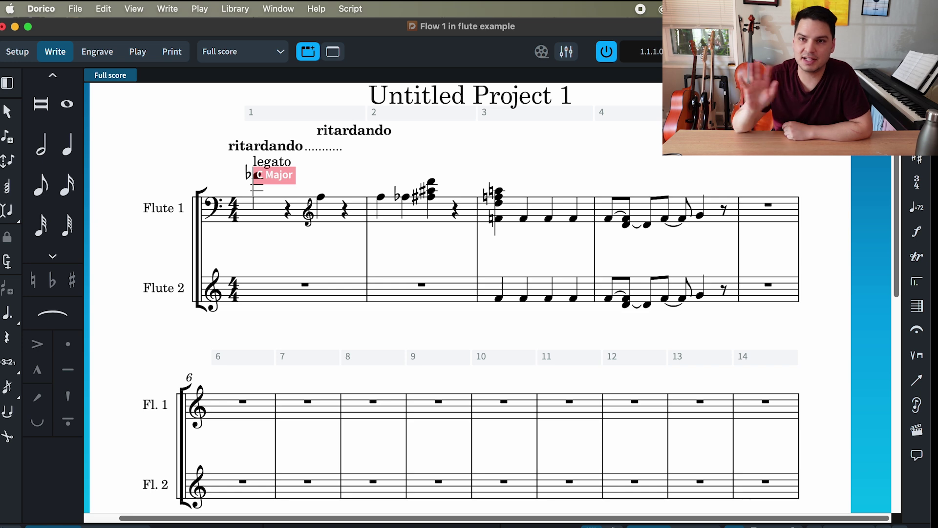
# - Select the empty bars from bar 5 to bar 32 on both flute staves, delete them, and undo the deletion
pyautogui.press('super+minus')
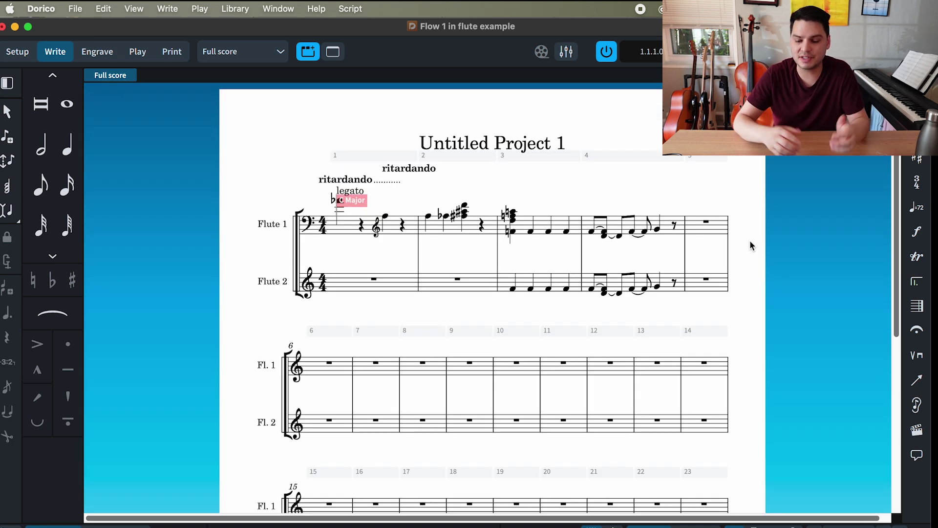
pyautogui.scroll(-5, 749, 240)
pyautogui.press('super+minus')
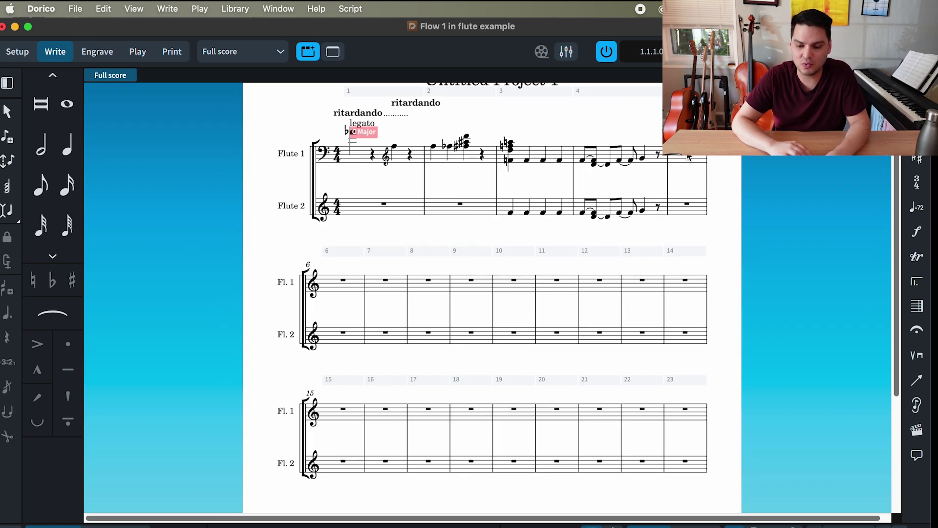
pyautogui.click(688, 157)
pyautogui.scroll(-4, 708, 277)
pyautogui.keyDown('shift'); pyautogui.click(686, 407); pyautogui.keyUp('shift')
pyautogui.scroll(3, 684, 409)
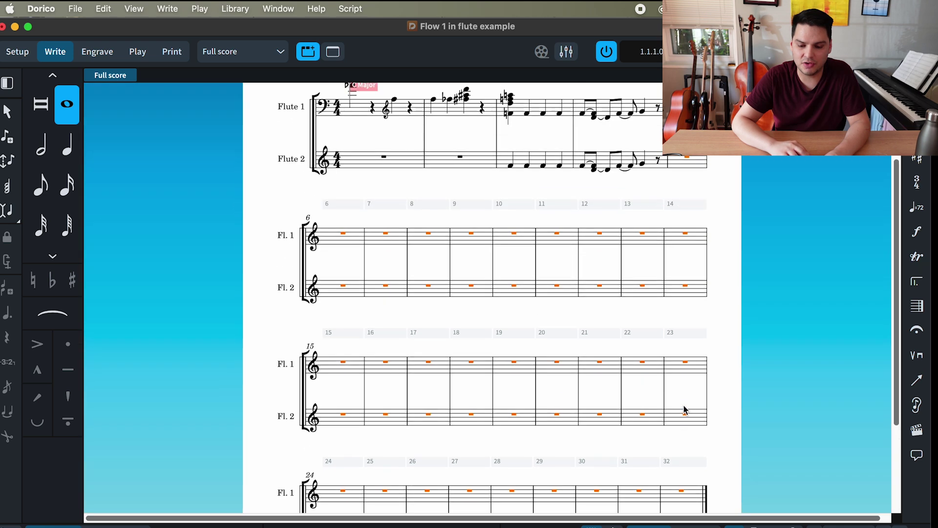
pyautogui.press('super+minus')
pyautogui.scroll(-1, 674, 386)
pyautogui.click(103, 9)
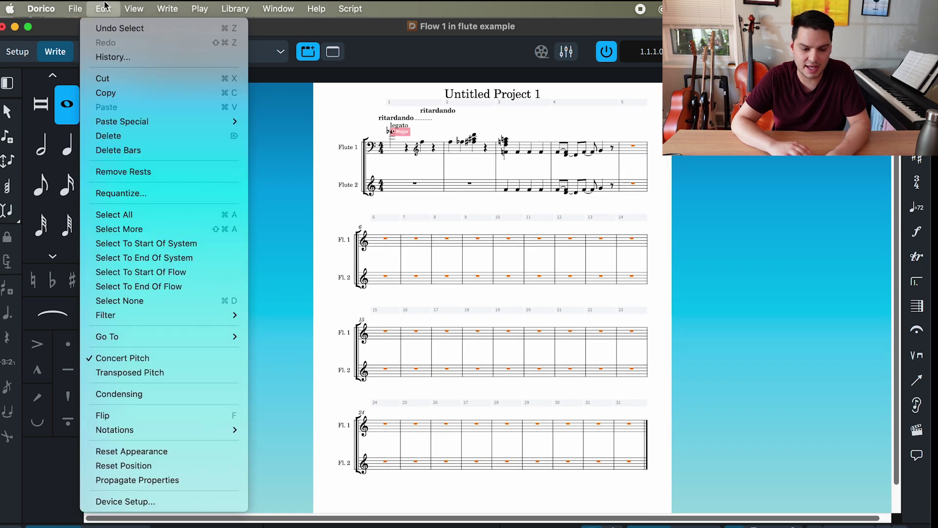
pyautogui.click(130, 150)
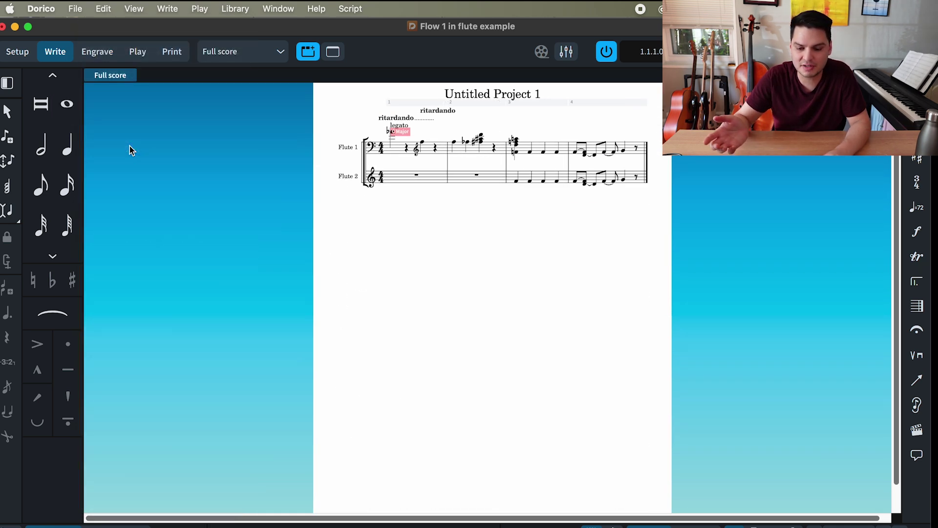
pyautogui.press('super+z')
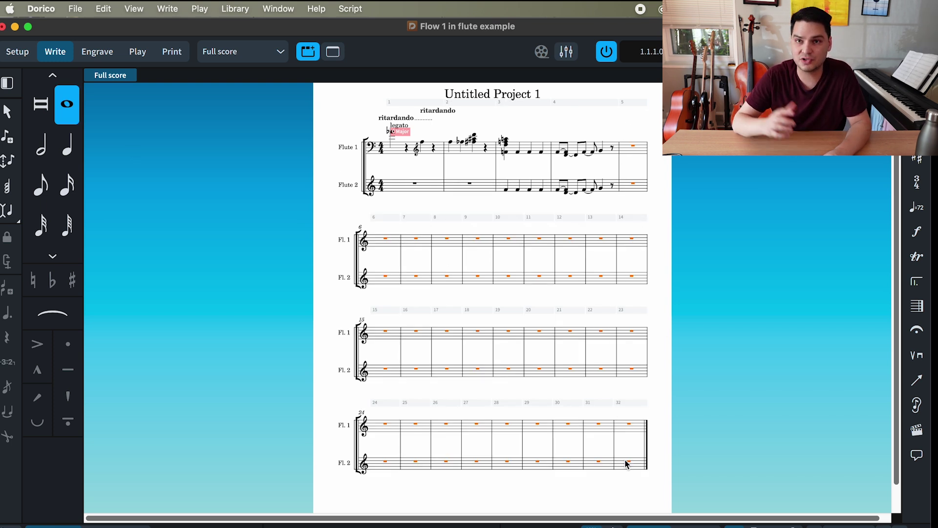
# - Remove the selected empty bars by entering -28 in the bars popover, and undo the removal
pyautogui.hotkey('shift', 'b')
pyautogui.write('-28')
pyautogui.press('Return')
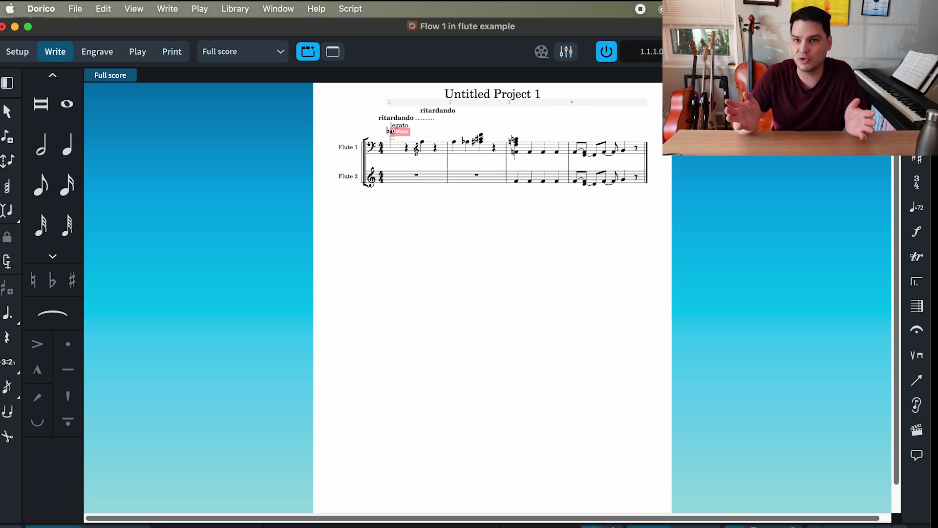
pyautogui.hotkey('ctrl', 'z')
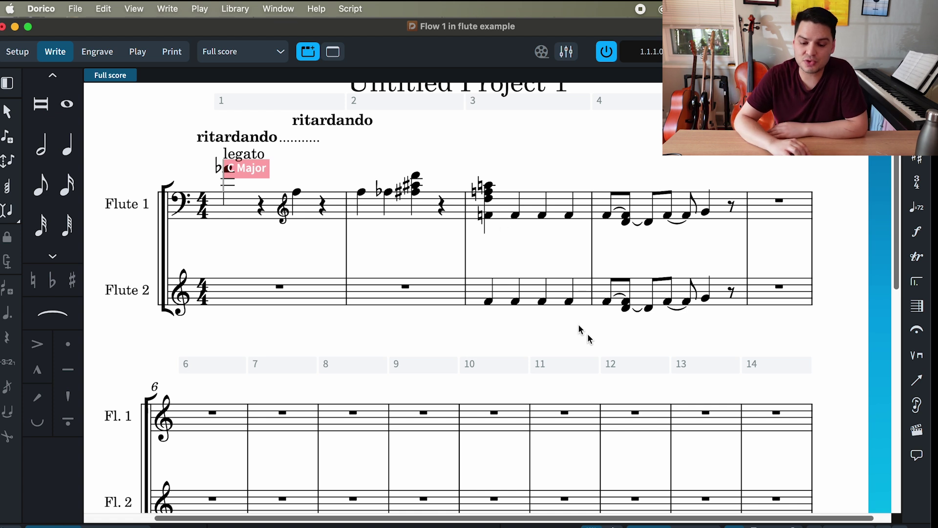
# - Try turning the first three quarter notes of bar 3 in Flute 1 into a 3:2 tuplet, and undo it
pyautogui.moveTo(468, 169); pyautogui.dragTo(559, 233)
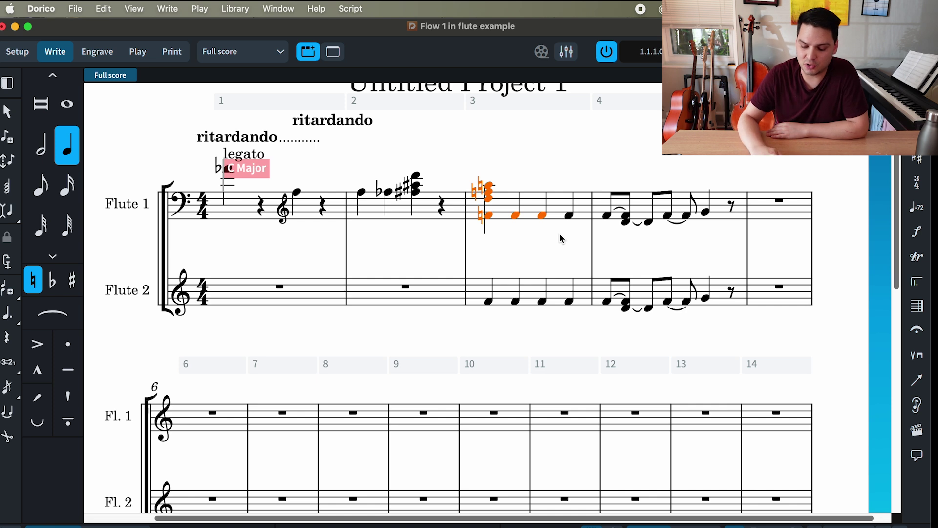
pyautogui.press(';')
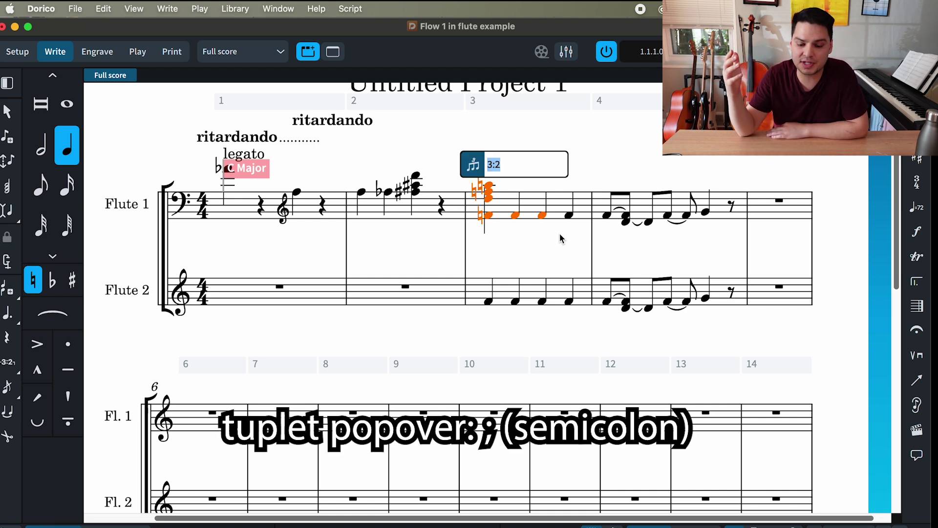
pyautogui.press('Return')
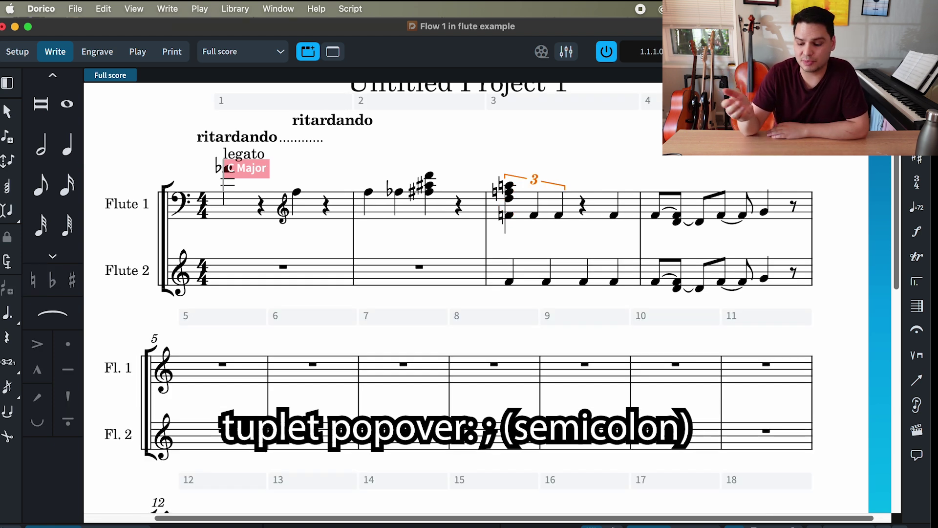
pyautogui.press('super+z')
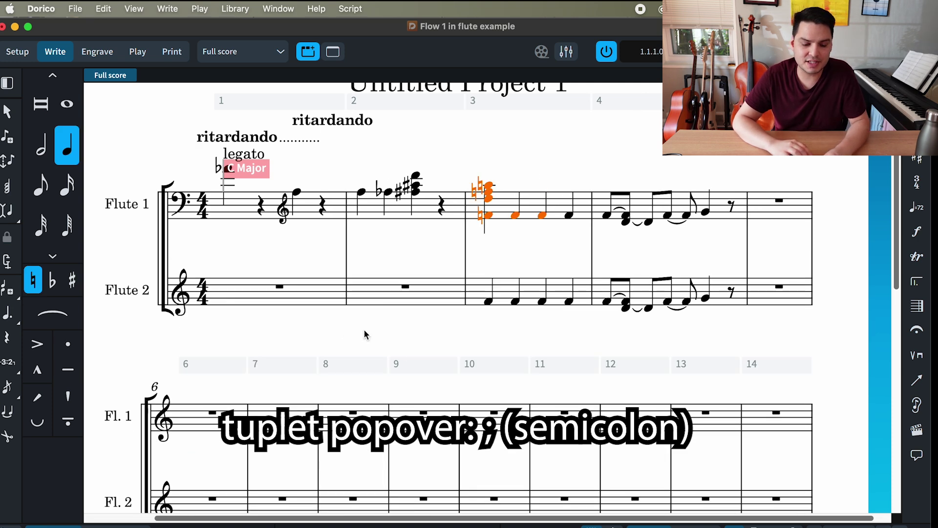
# - Enter eighth notes E, F, G, A and B at the start of bar 6 in Flute 1, and leave note input
pyautogui.scroll(-3, 364, 331)
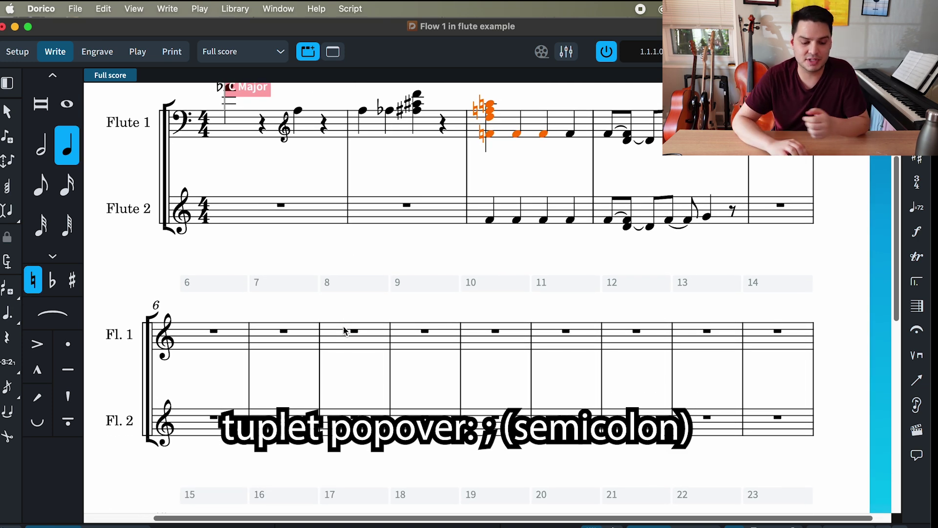
pyautogui.click(213, 333)
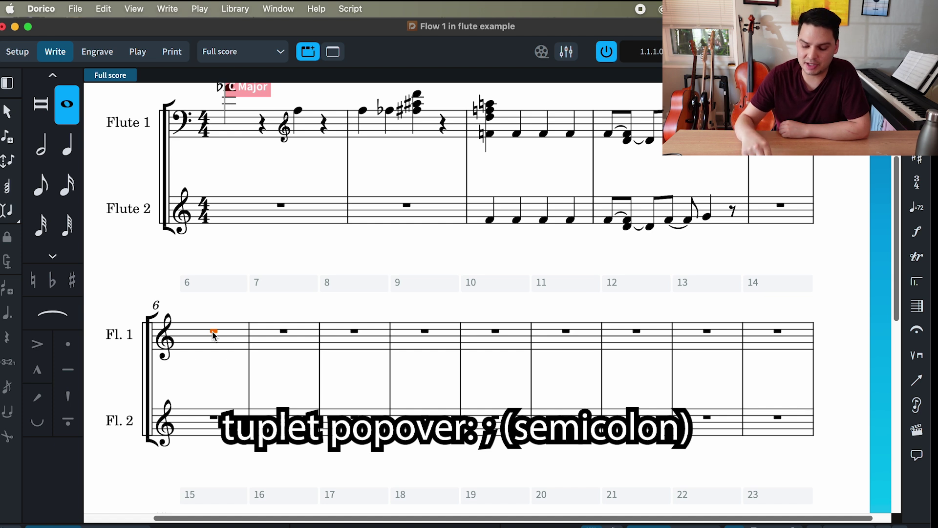
pyautogui.hotkey('shift', 'n')
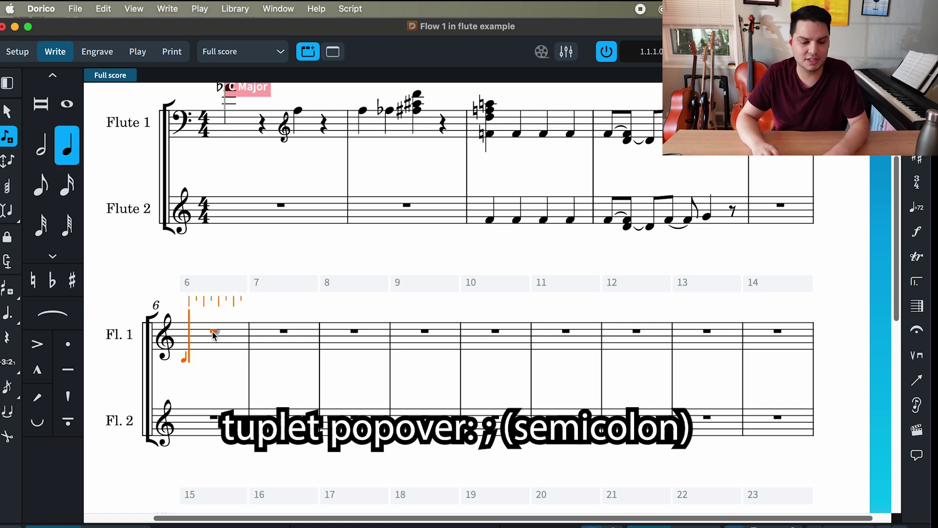
pyautogui.press('5')
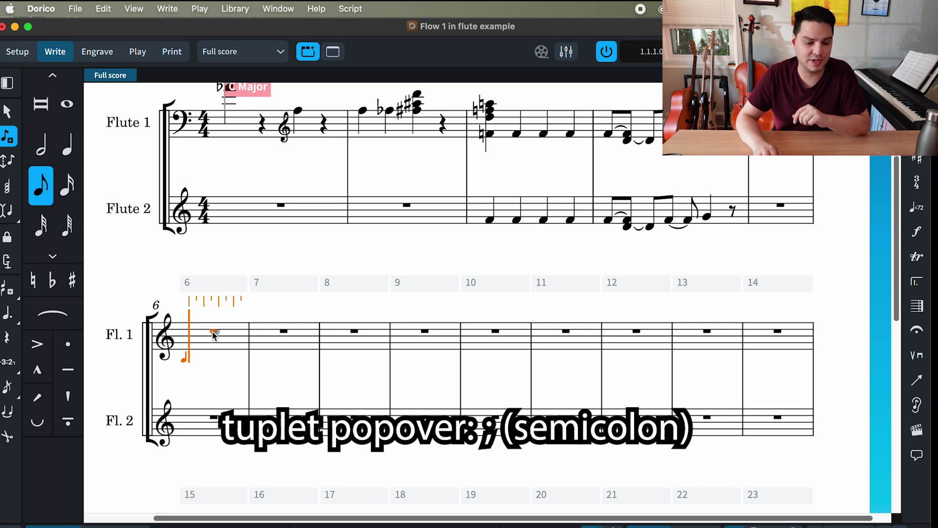
pyautogui.press('e')
pyautogui.press('f')
pyautogui.press('g')
pyautogui.press('a')
pyautogui.press('b')
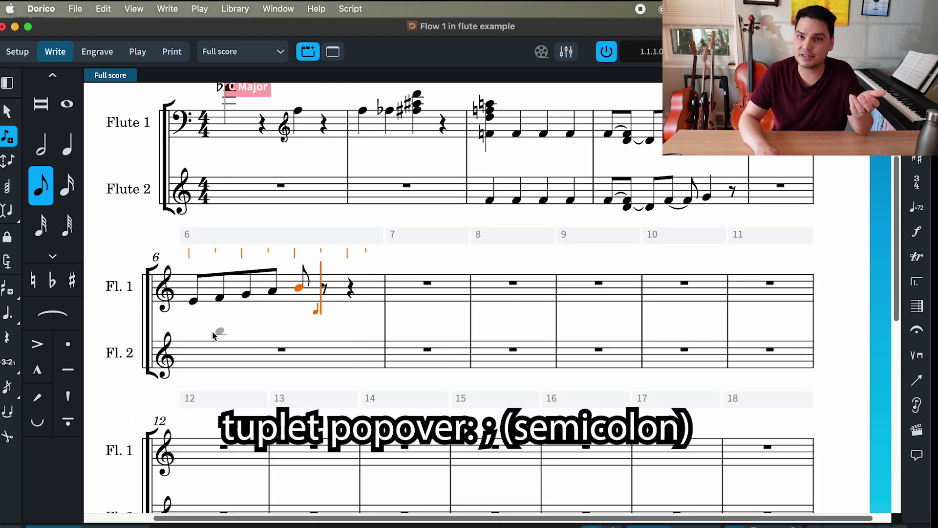
pyautogui.press('Escape')
pyautogui.press('Escape')
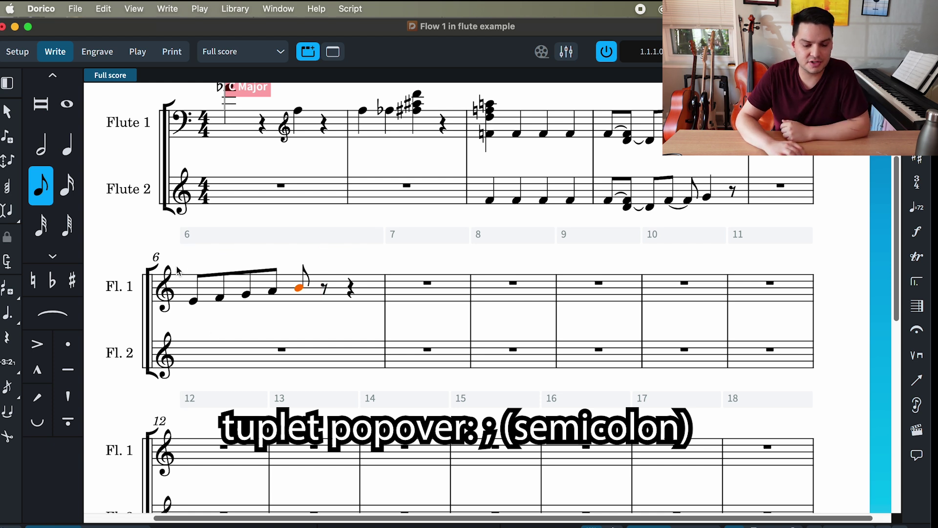
# - Try turning the five eighth notes in bar 6 of Flute 1 into a 5:4 tuplet, and undo it
pyautogui.moveTo(180, 259); pyautogui.dragTo(315, 321)
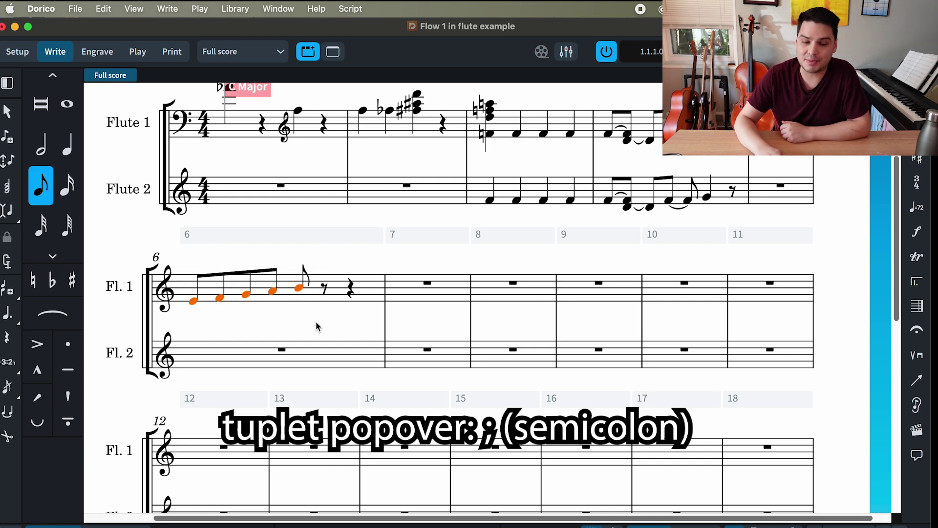
pyautogui.press(';')
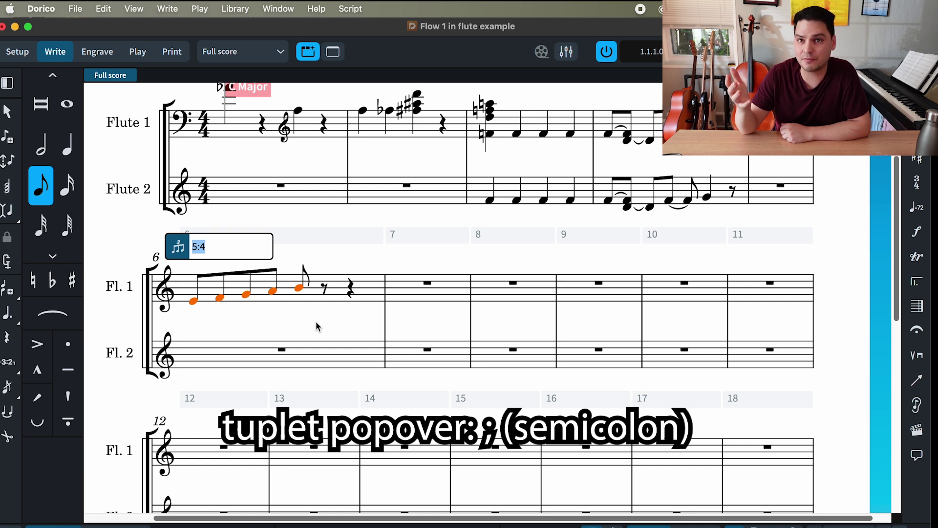
pyautogui.press('Return')
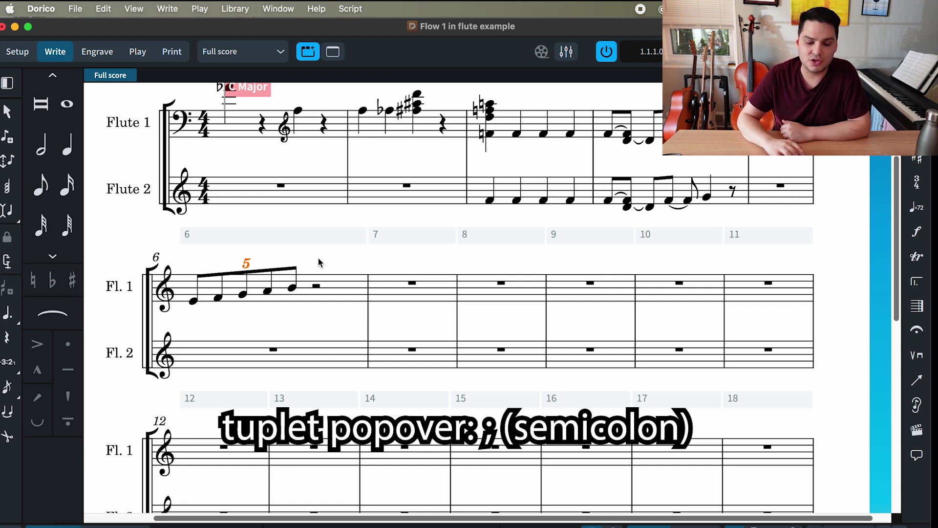
pyautogui.press('super+z')
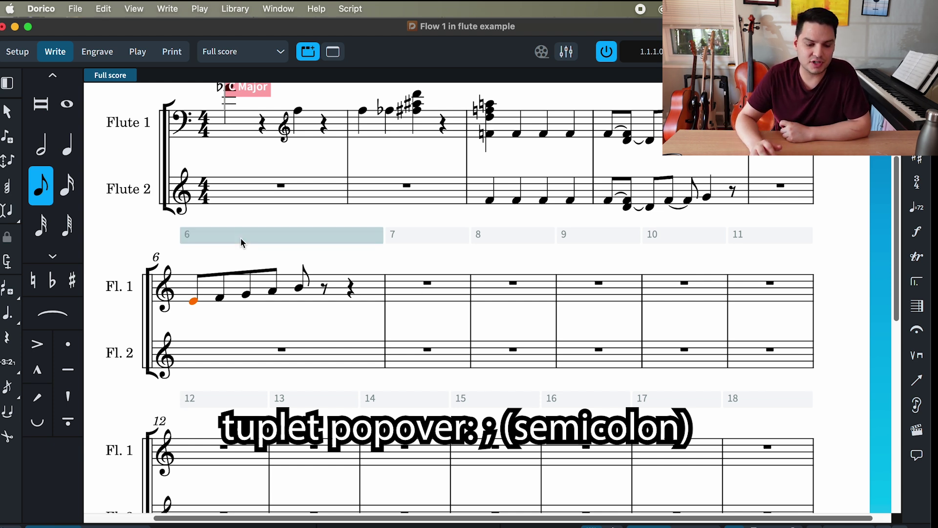
# - Enter fifteen sixteenth notes alternating E and F in bar 7 of Flute 1, and leave note input
pyautogui.click(426, 284)
pyautogui.hotkey('shift', 'n')
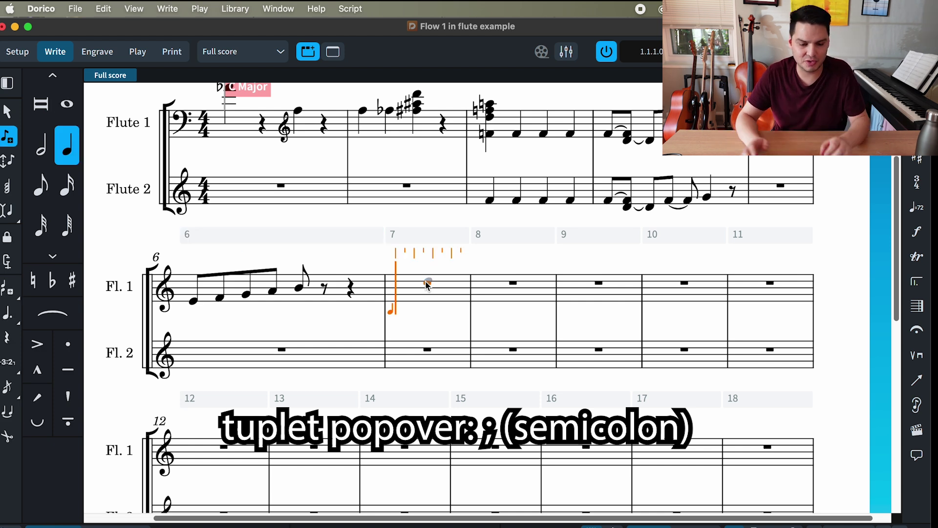
pyautogui.press('3')
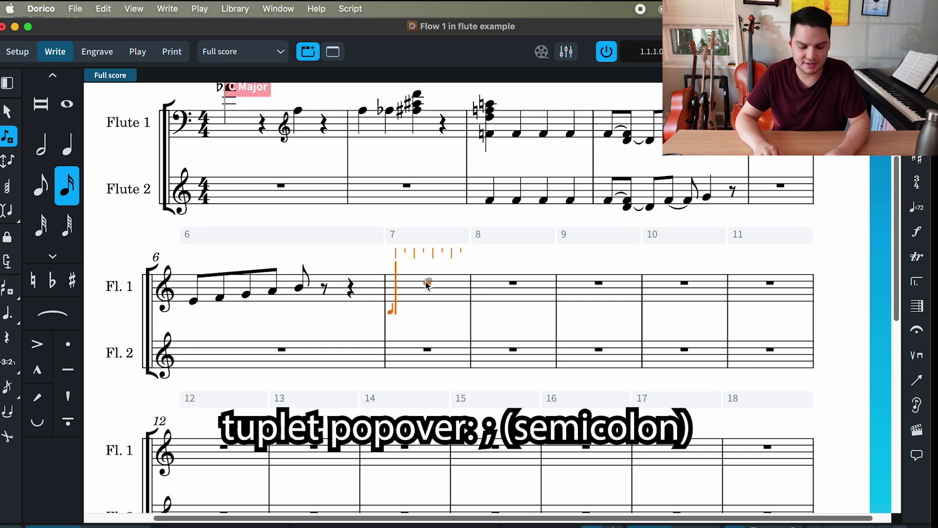
pyautogui.write('efefefefefefe')
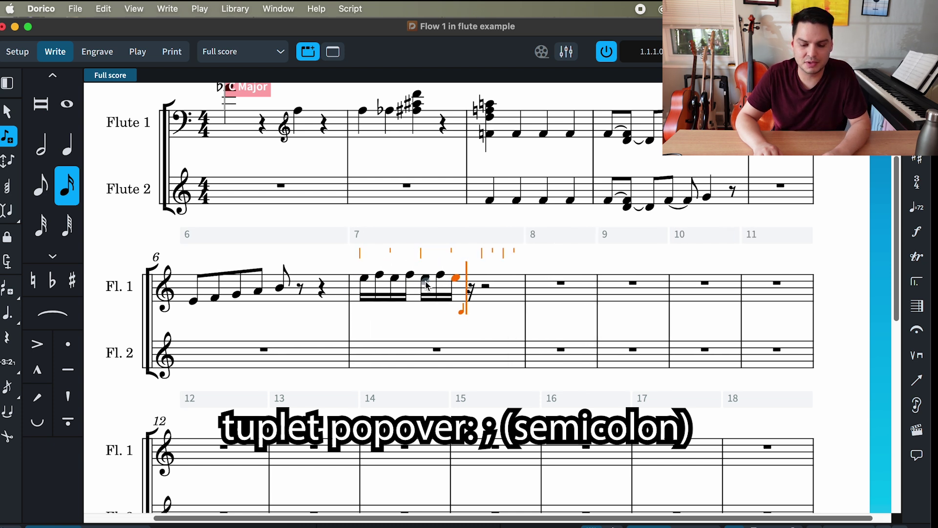
pyautogui.write('fe')
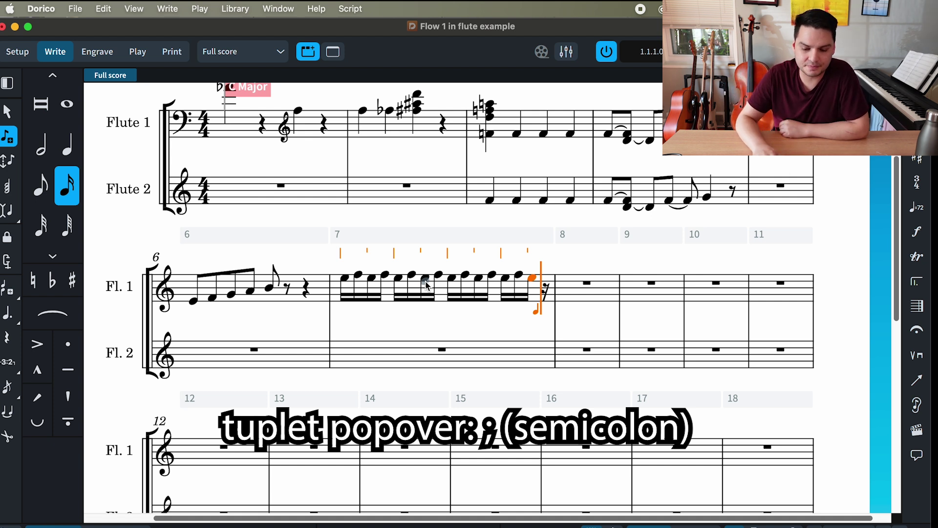
pyautogui.press('Escape')
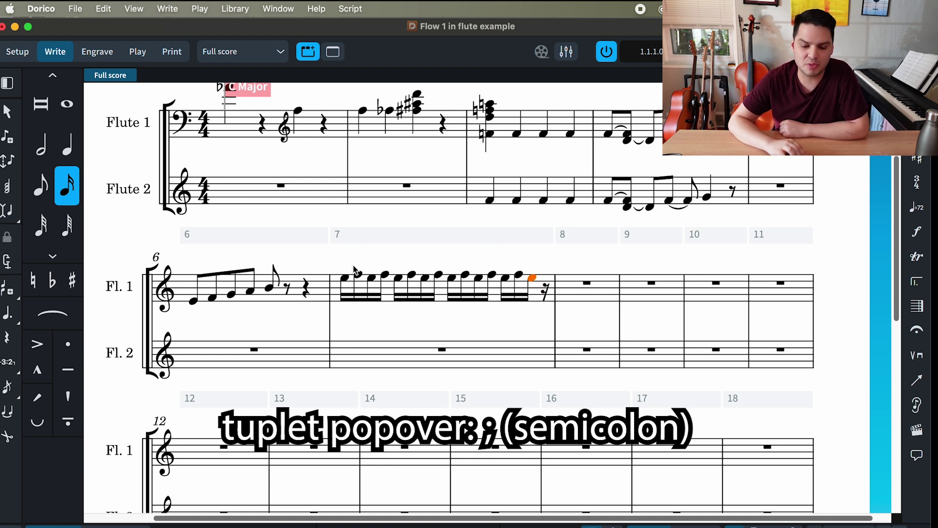
# - Try turning the fifteen sixteenth notes in bar 7 of Flute 1 into a 15:16 tuplet, and undo it
pyautogui.moveTo(336, 261); pyautogui.dragTo(541, 319)
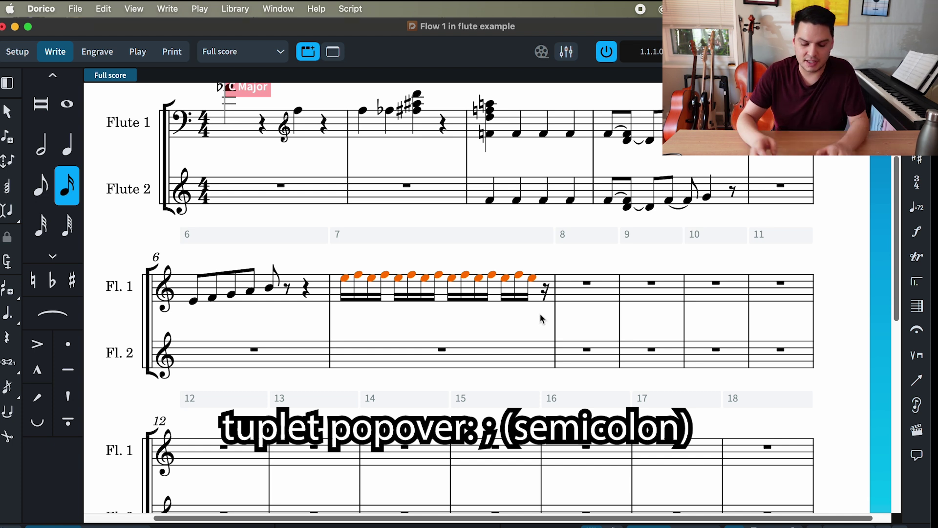
pyautogui.press(';')
pyautogui.write('15:16')
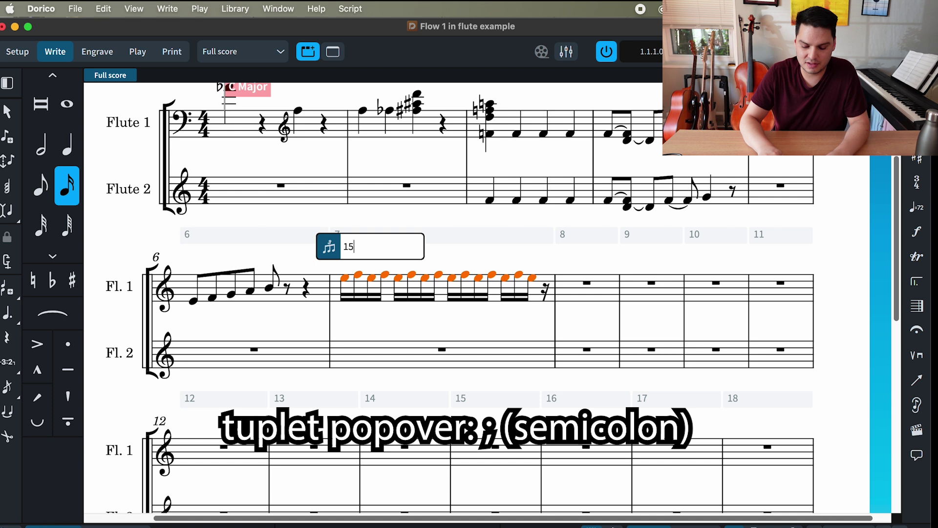
pyautogui.press('Return')
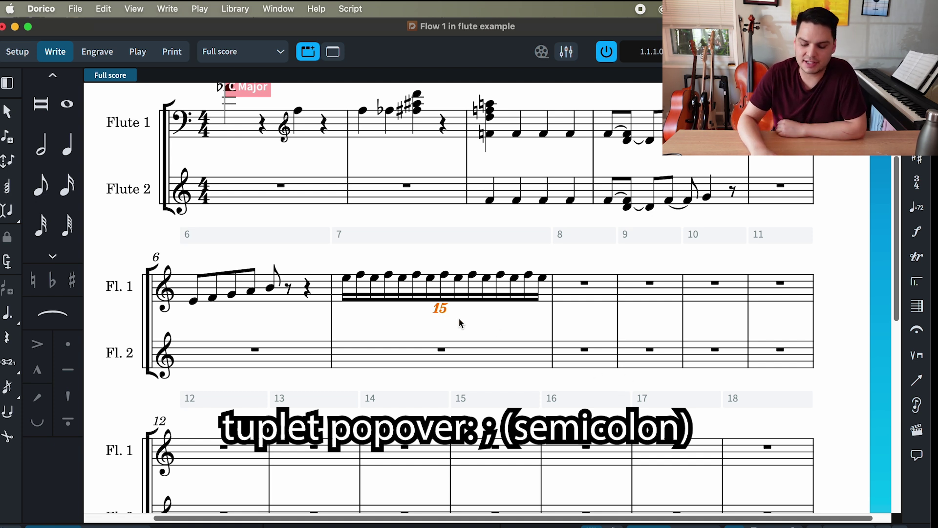
pyautogui.press('super+z')
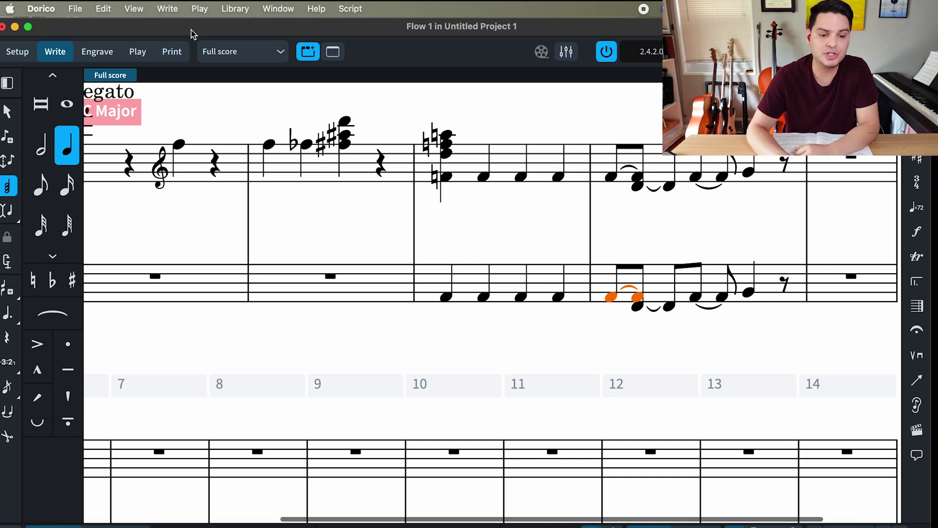
# - Open the key command preferences and look up the shortcut for Add Intervals in the Note Input category
pyautogui.click(41, 9)
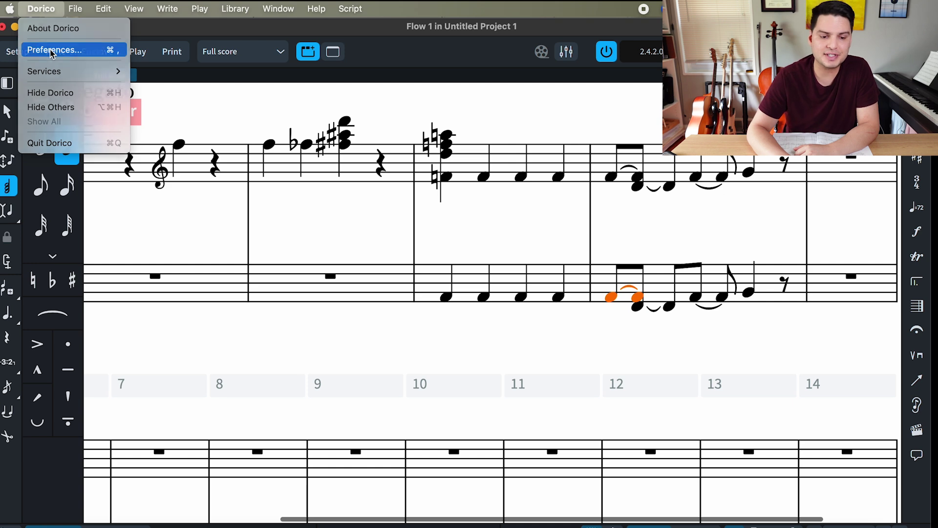
pyautogui.click(69, 49)
pyautogui.click(154, 182)
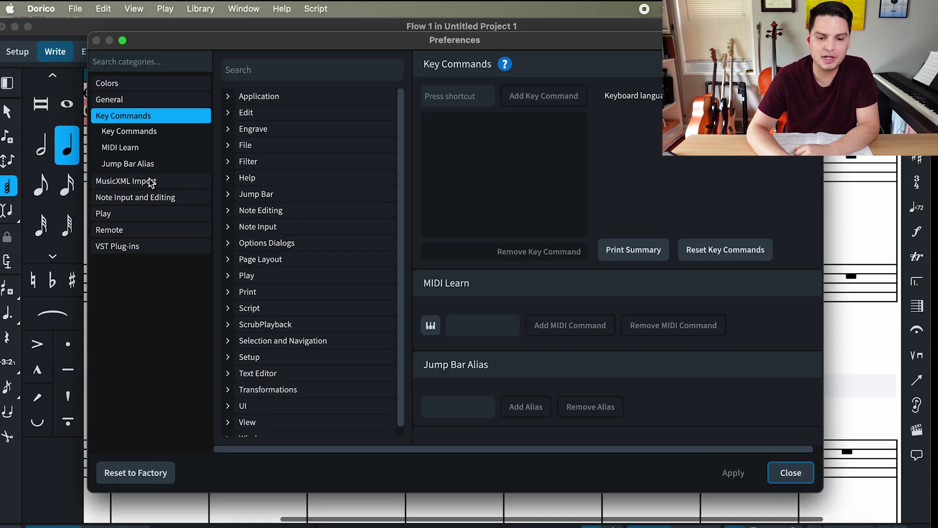
pyautogui.click(255, 230)
pyautogui.click(228, 227)
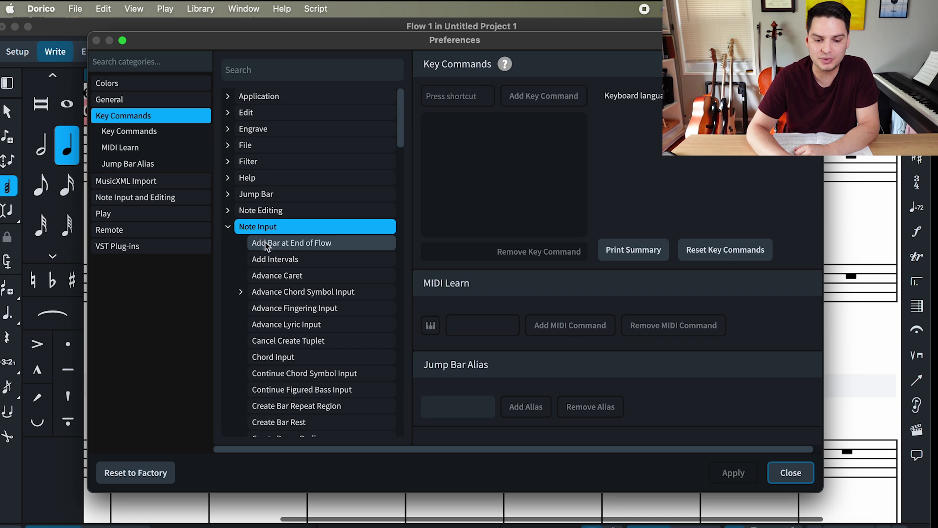
pyautogui.scroll(-2, 264, 252)
pyautogui.click(267, 219)
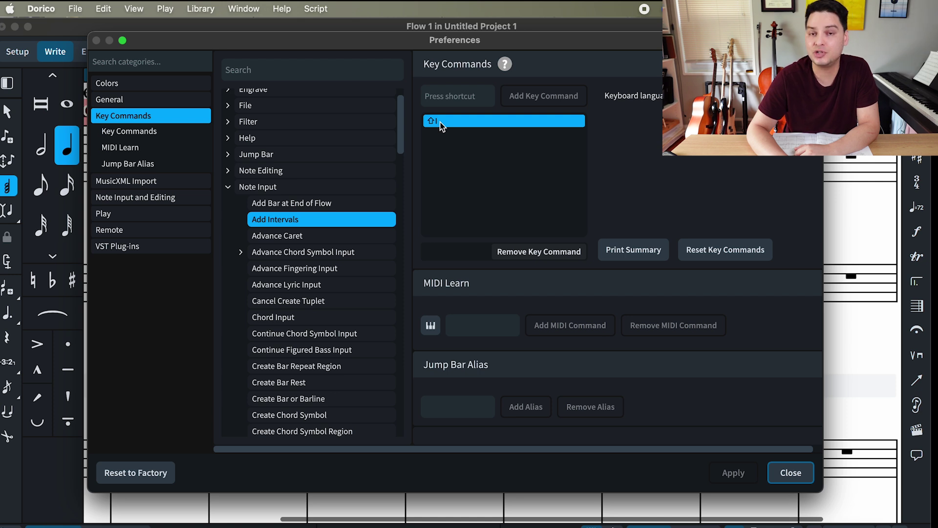
# - Check the shortcuts assigned to the Create Bar Rest and Chord Input commands under Note Input
pyautogui.scroll(-2, 307, 342)
pyautogui.click(308, 343)
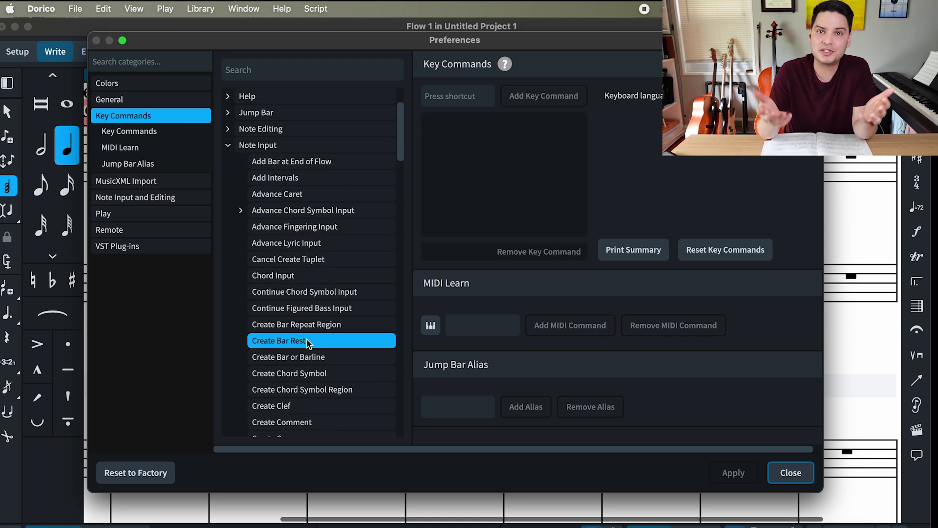
pyautogui.click(297, 275)
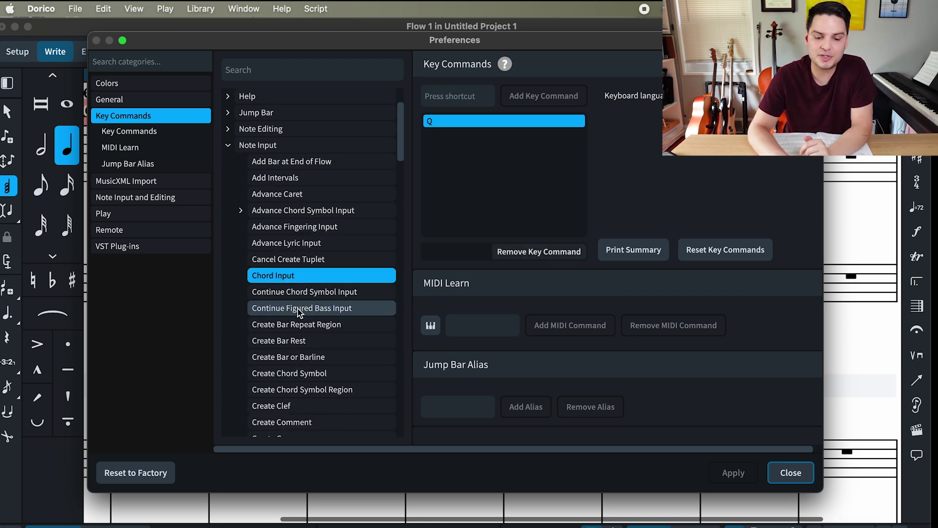
# - Select the Create Bar Rest command and start entering a new shortcut for it
pyautogui.click(305, 343)
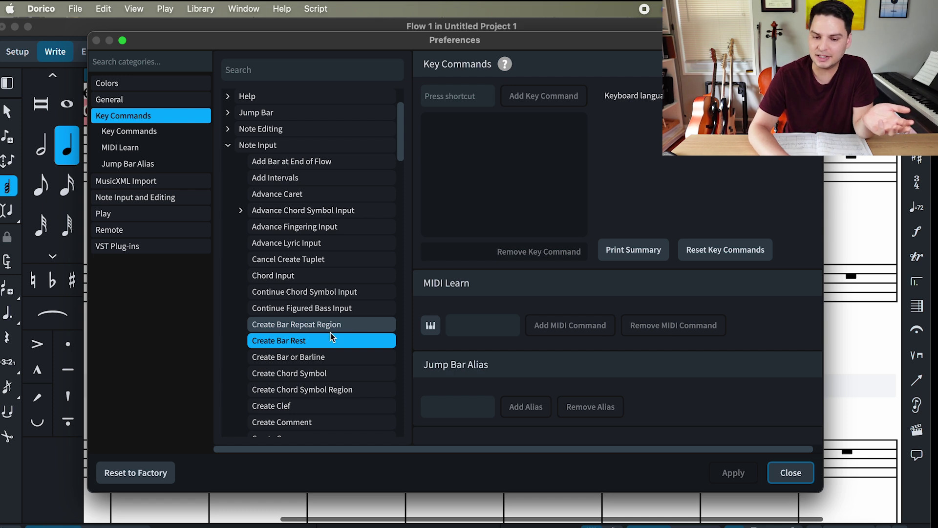
pyautogui.click(449, 98)
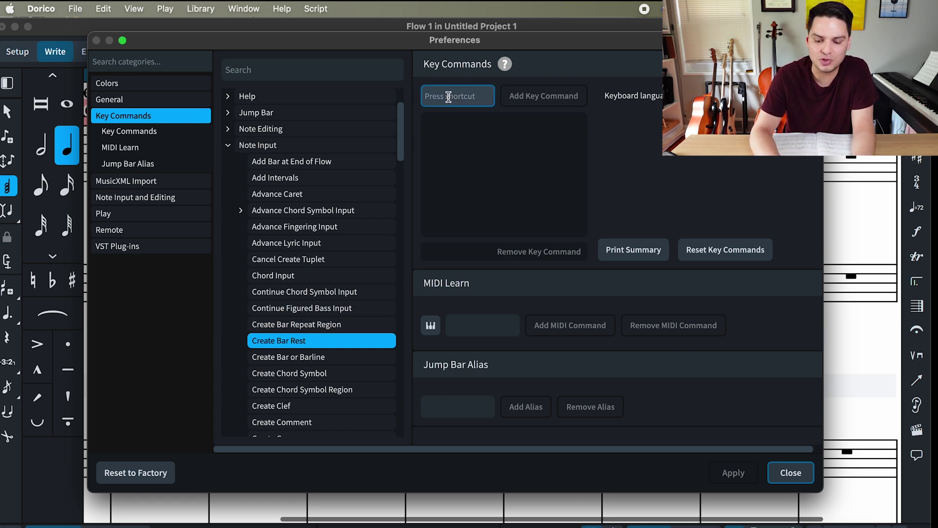